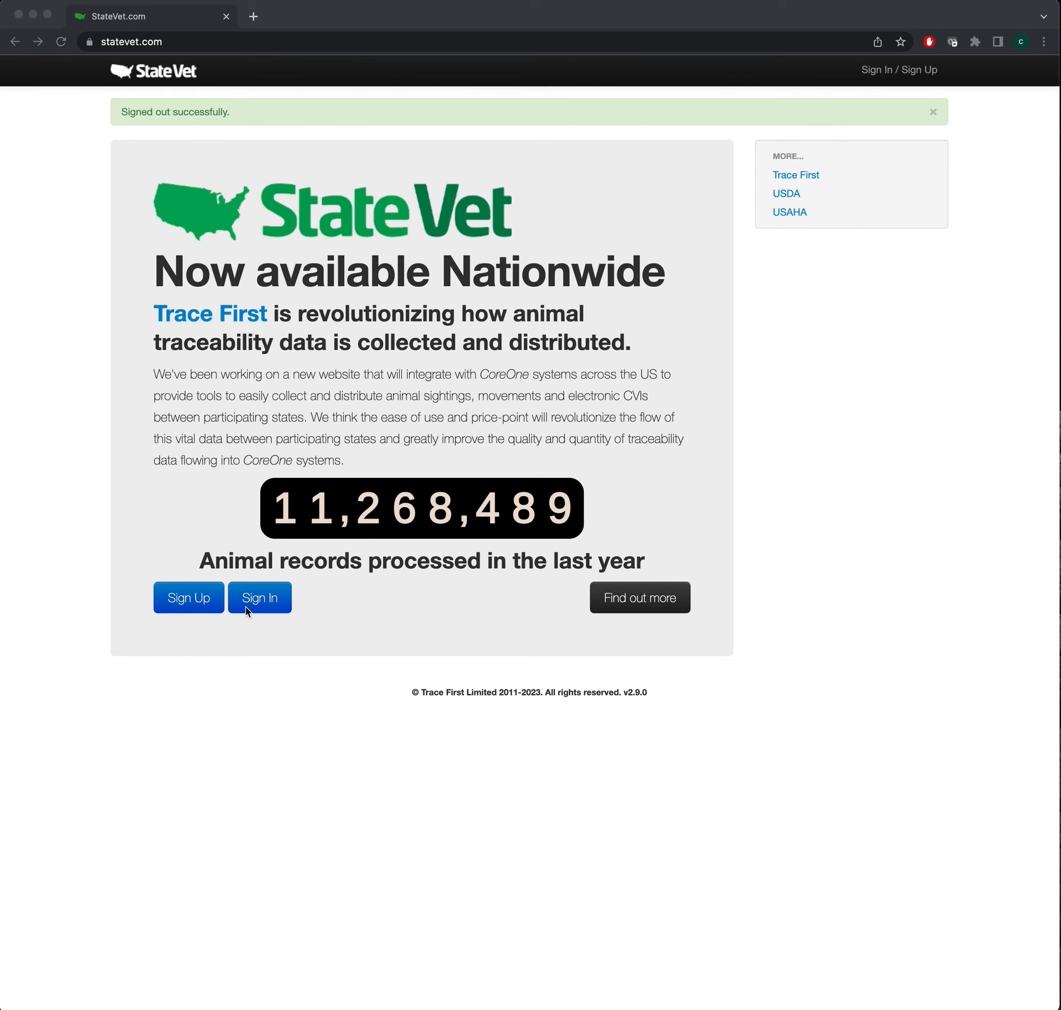
- Go to the StateVet sign-in page so the saved email and password are autofilled
click(260, 608)
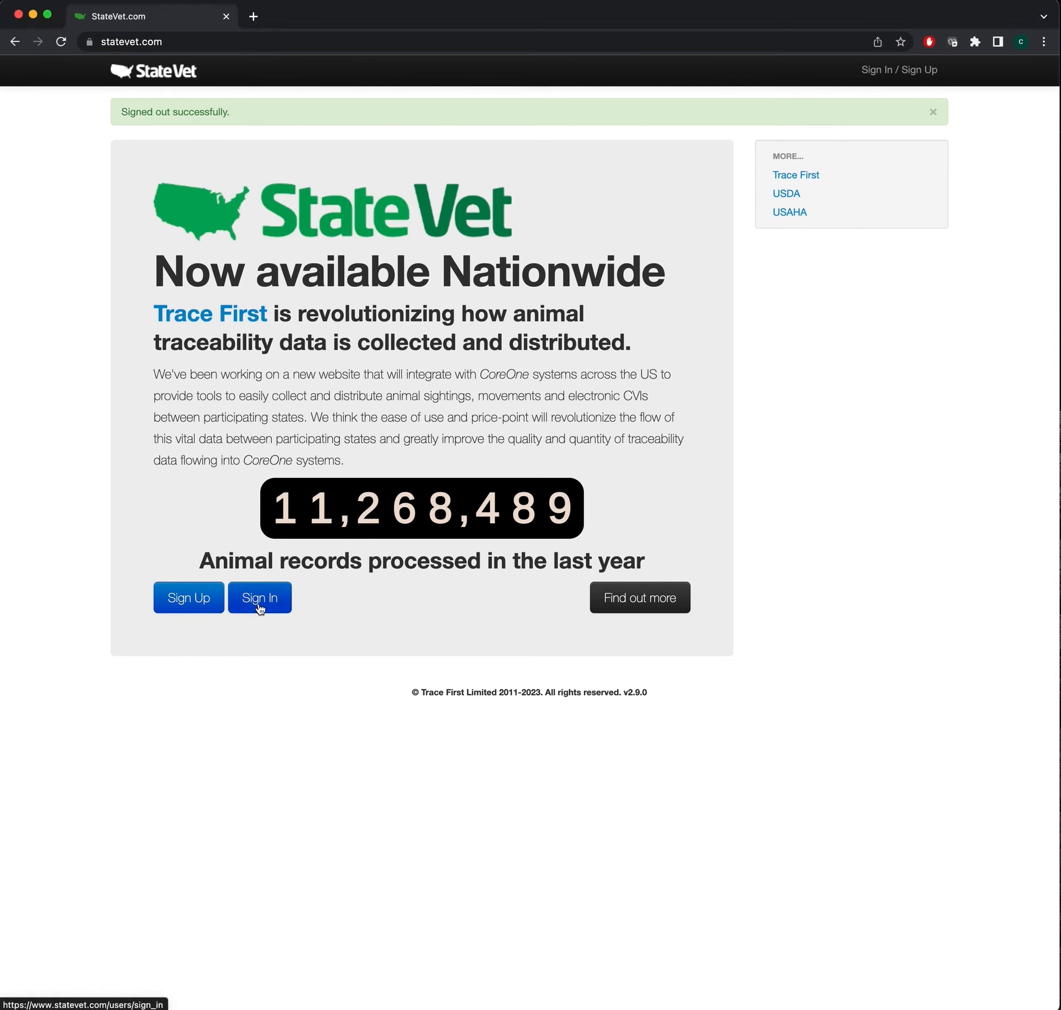
click(260, 607)
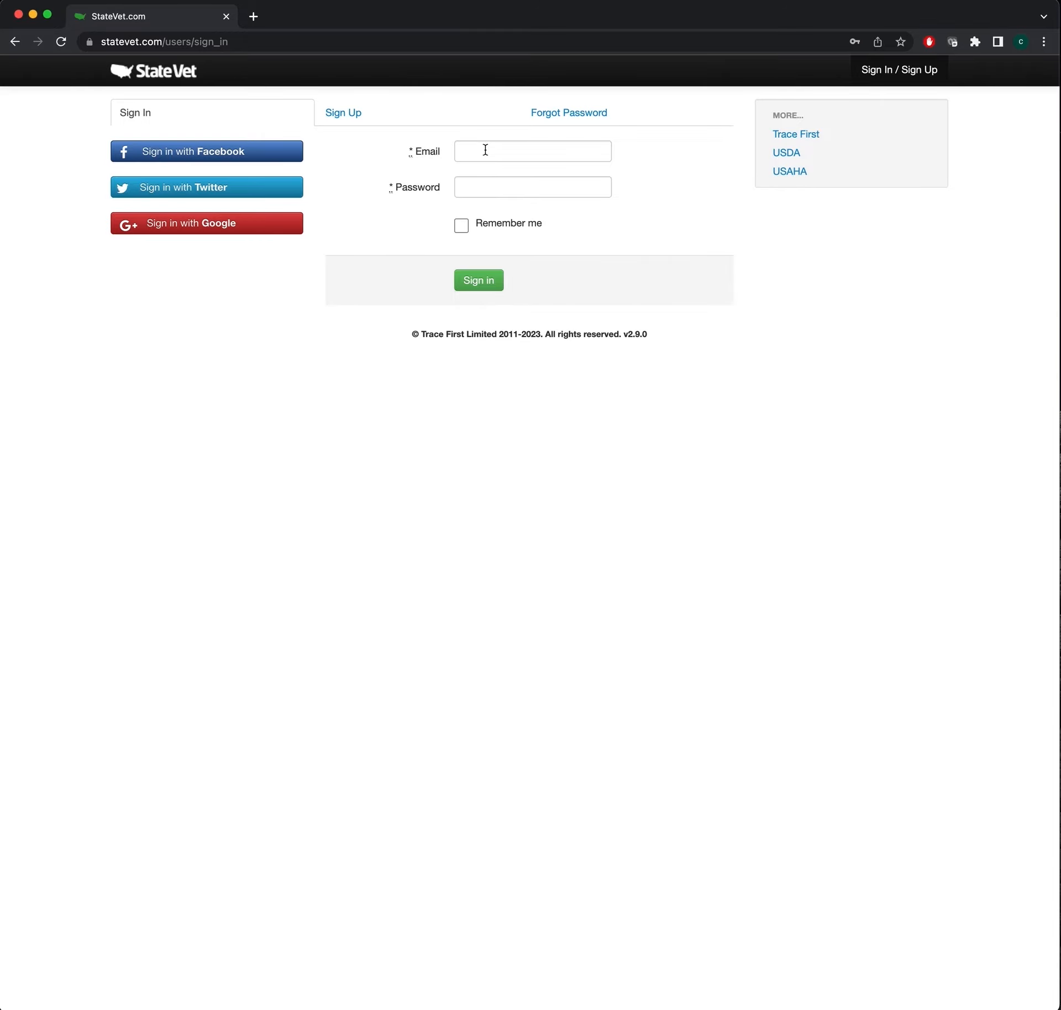
- On the Sign Up form, enter the applicant's first name, last name and street address
click(352, 114)
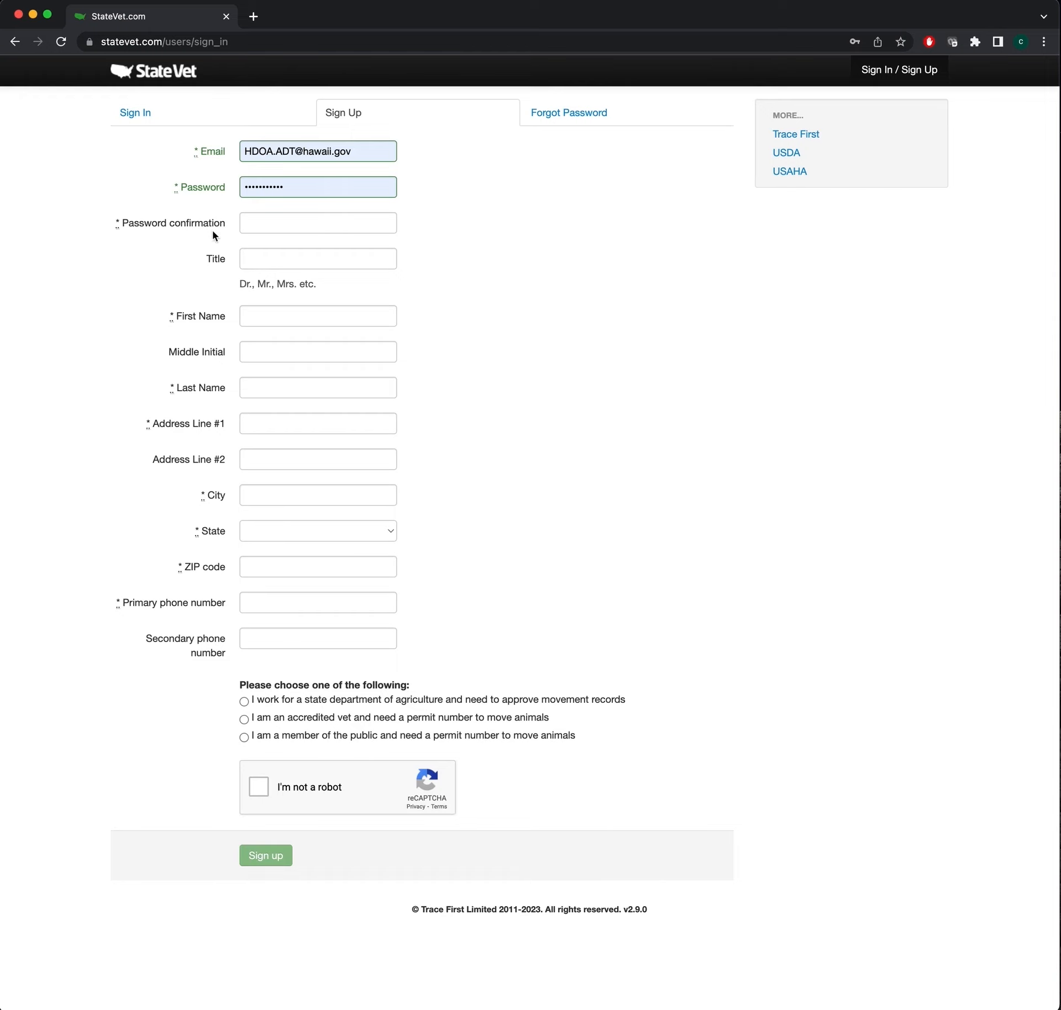
text(John)
key(Tab)
key(Tab)
key(Tab)
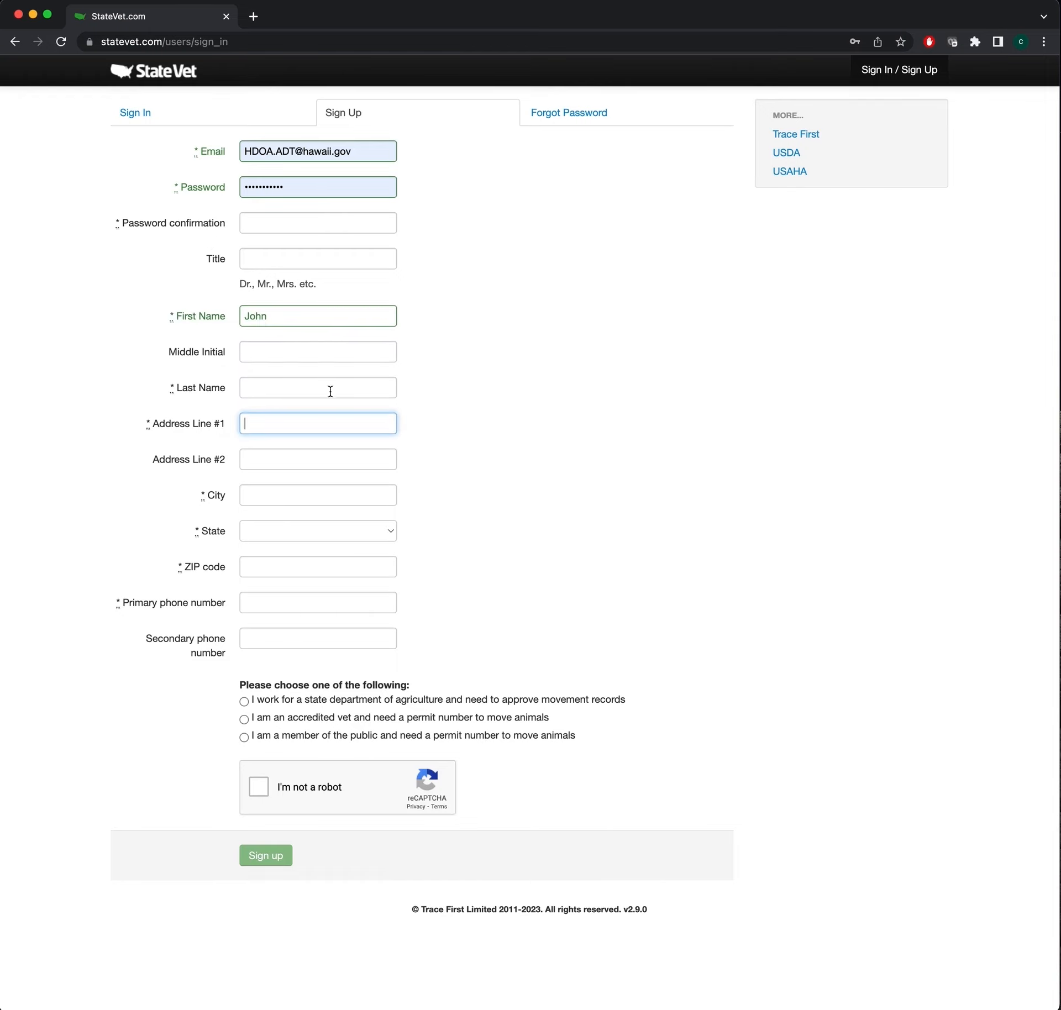
click(260, 384)
text(Aloha)
key(Tab)
text(123 Aloha Way)
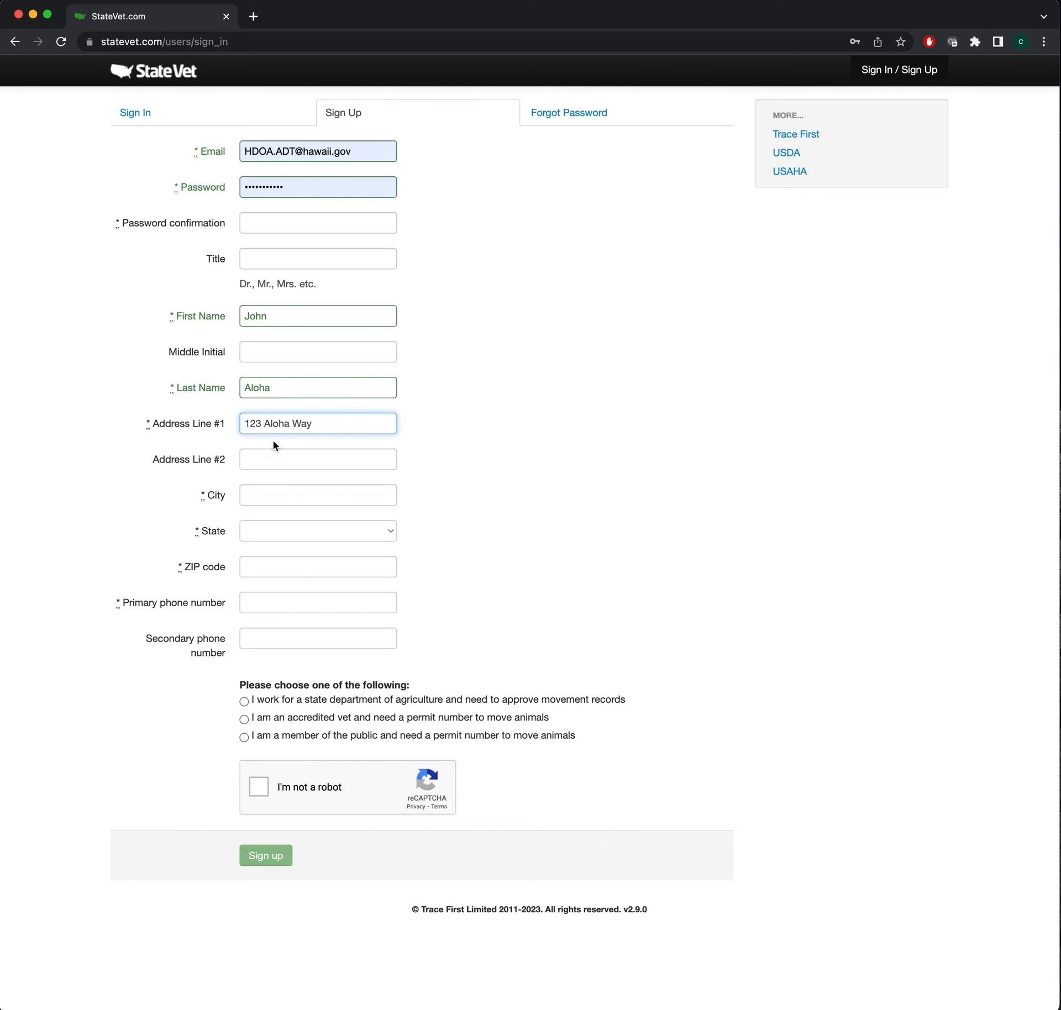
- Enter city Hilo, state Hawaii, ZIP and phone, pick member of the public, and tick reCAPTCHA
click(272, 501)
text(Hilo)
key(Tab)
text(Hawaii)
key(Tab)
text(96720)
key(Tab)
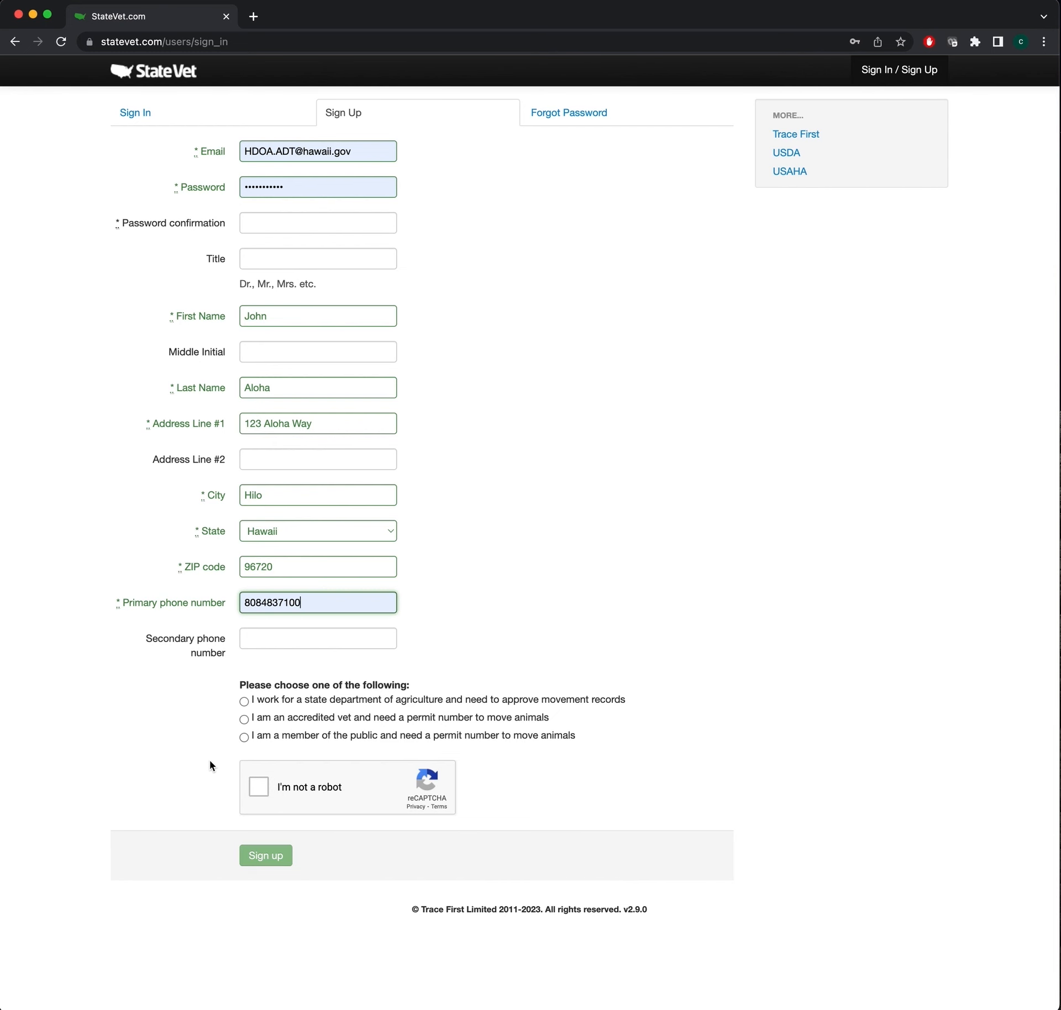
click(245, 738)
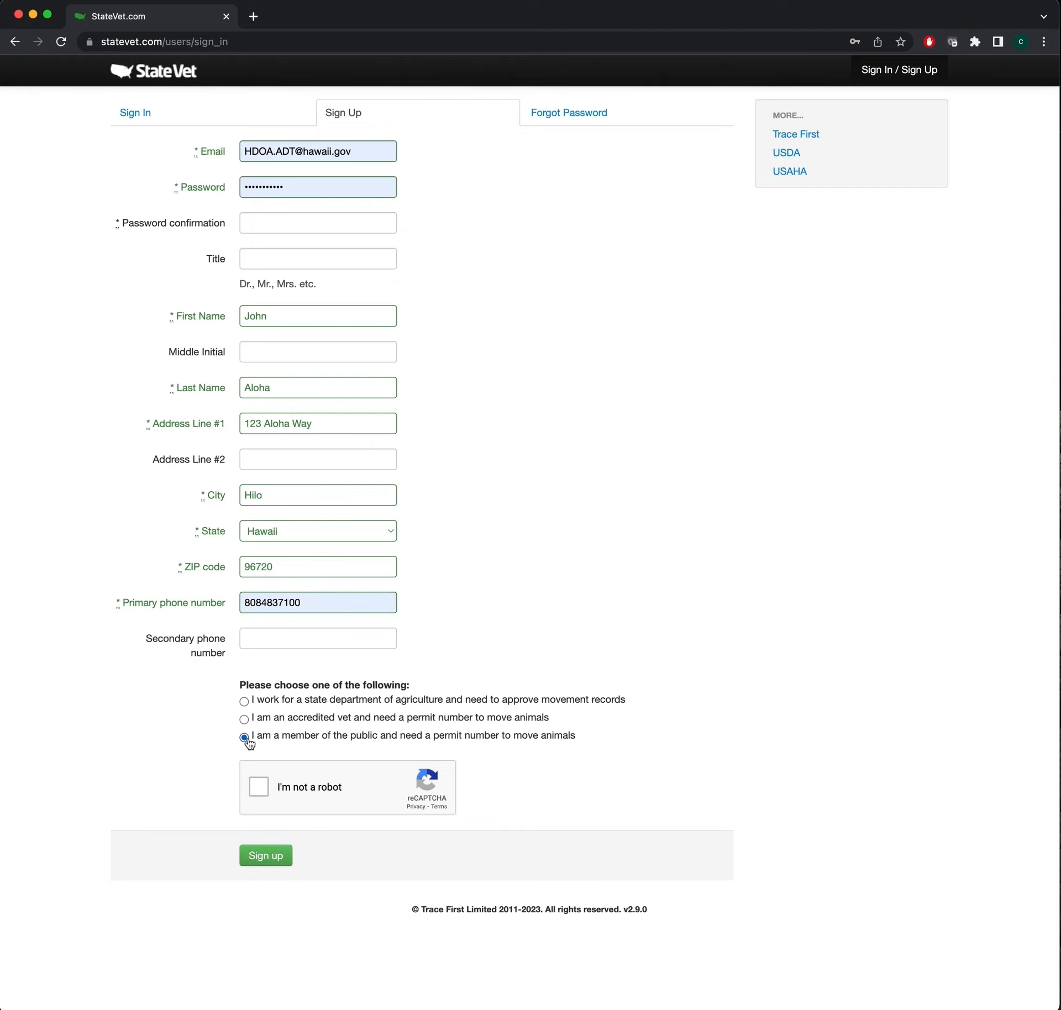
click(259, 787)
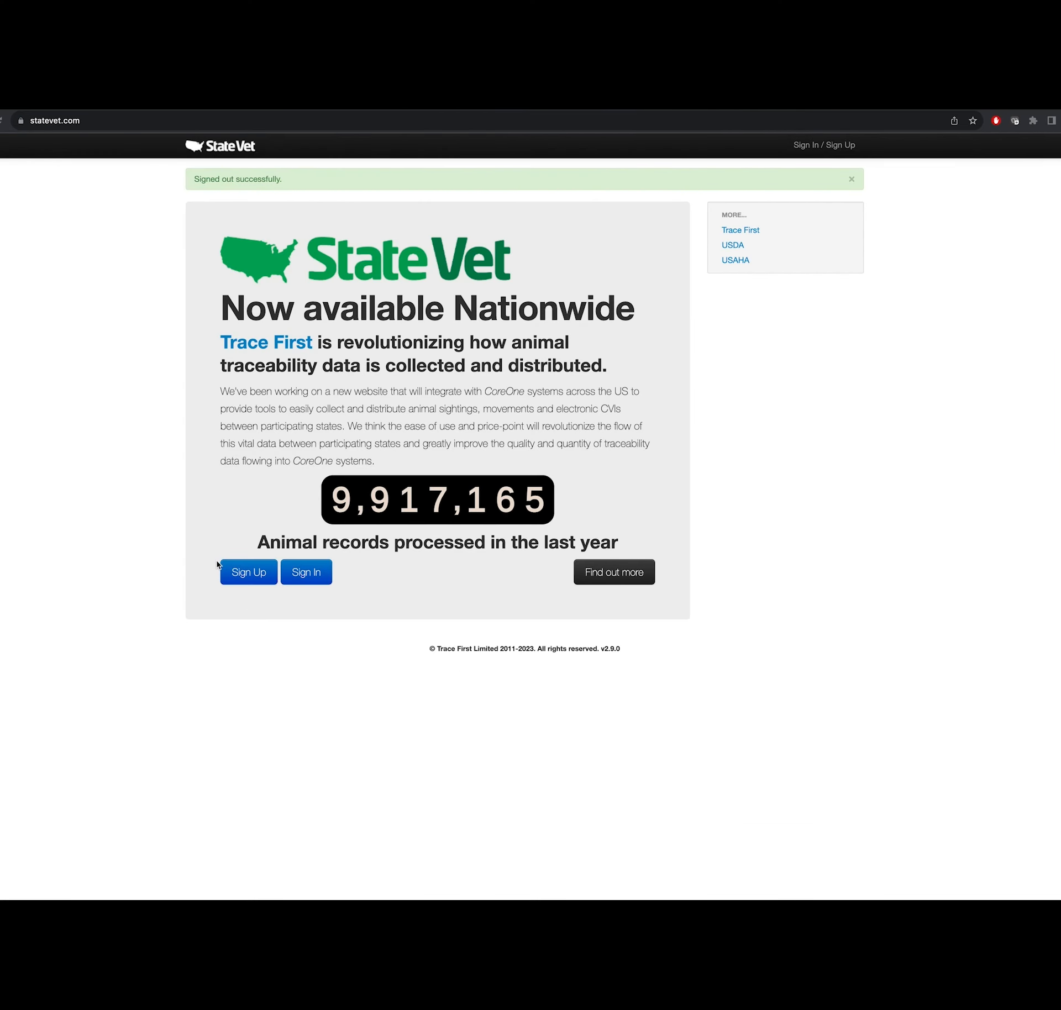
- Sign back in with the saved credentials and go to the Livestock Certificates list
click(311, 574)
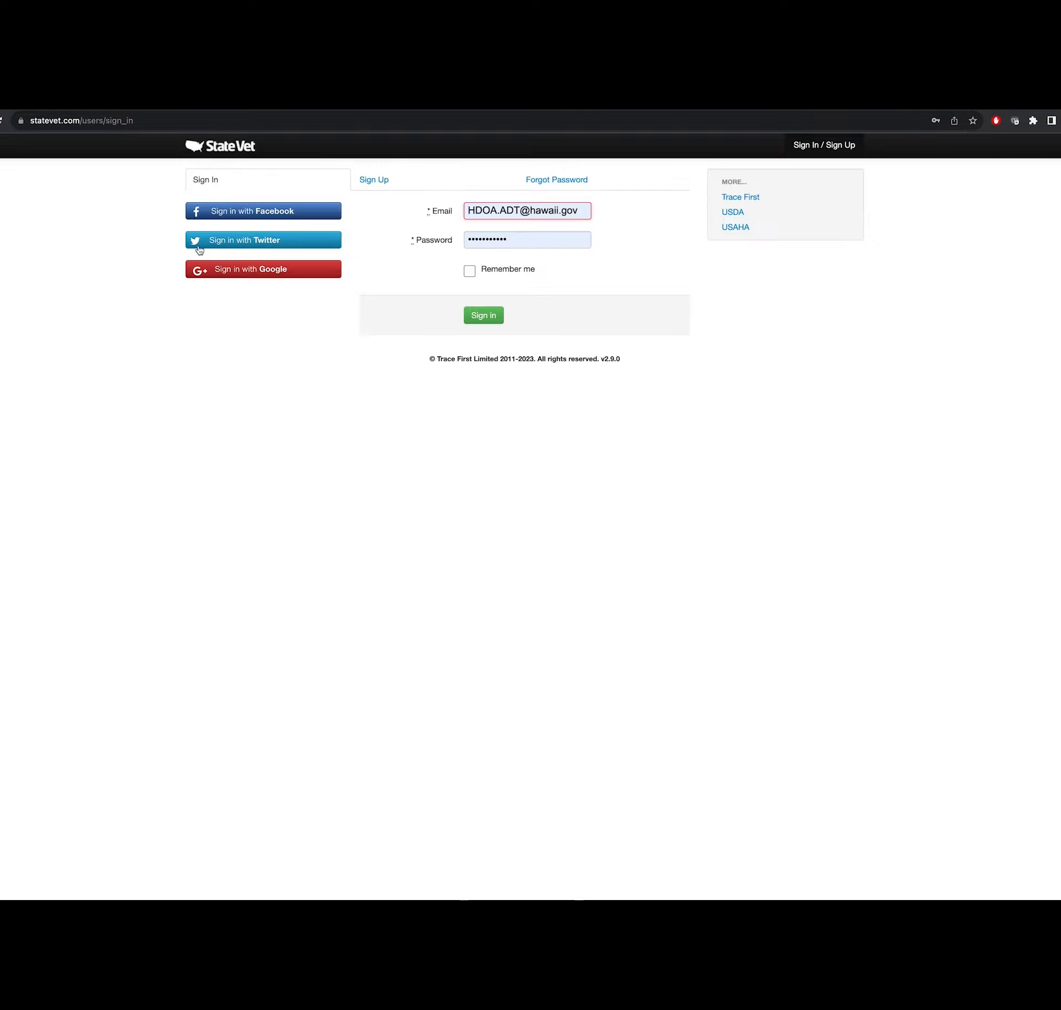
click(484, 318)
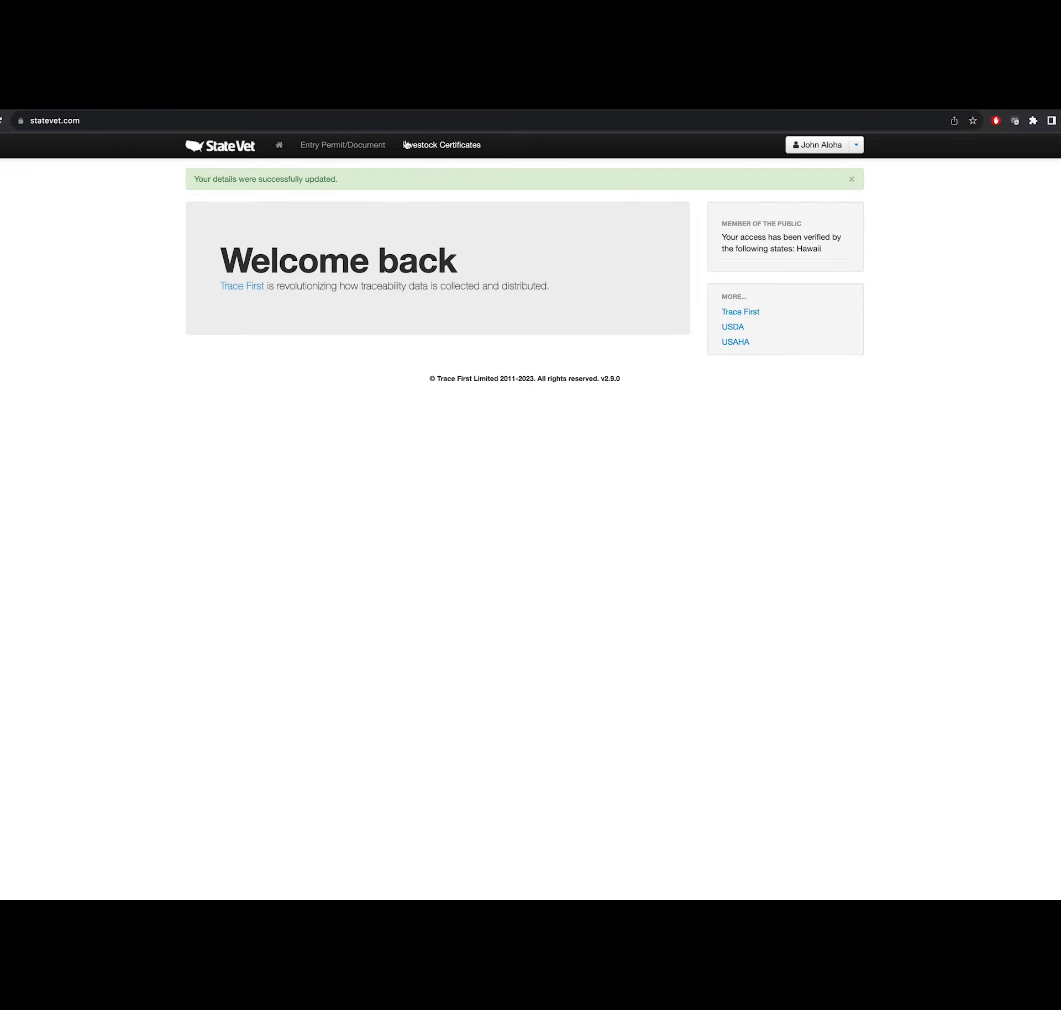
click(439, 149)
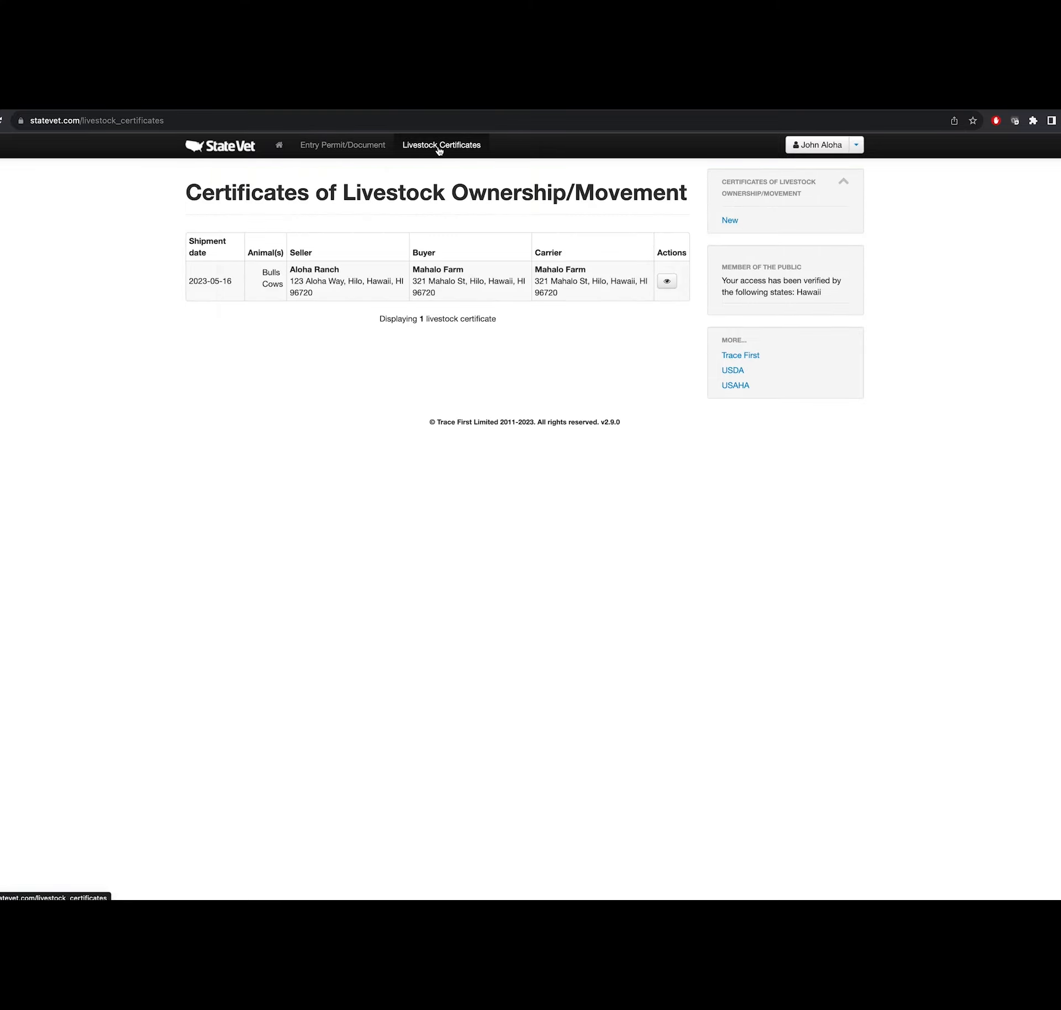
- Start a new livestock certificate with a shipment date of 09/26/2023
click(725, 222)
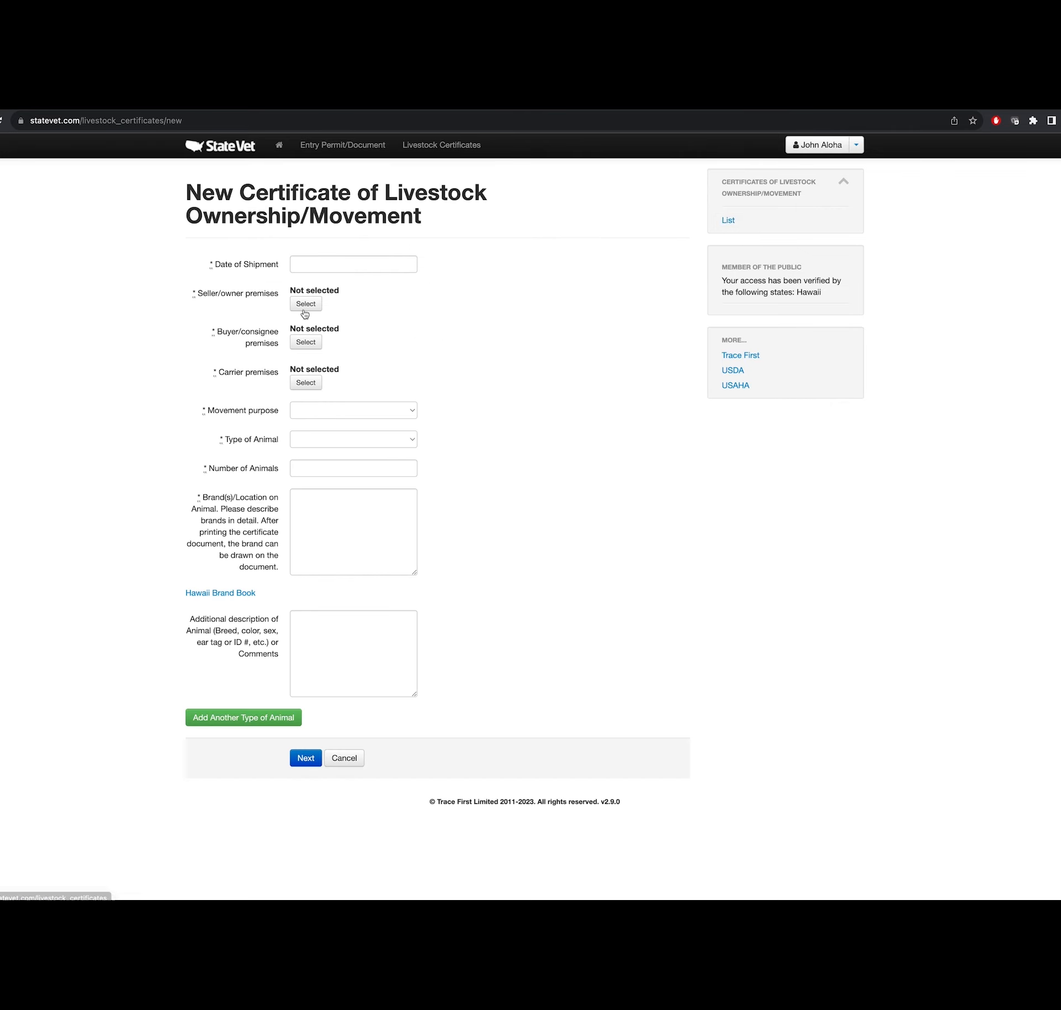
click(297, 264)
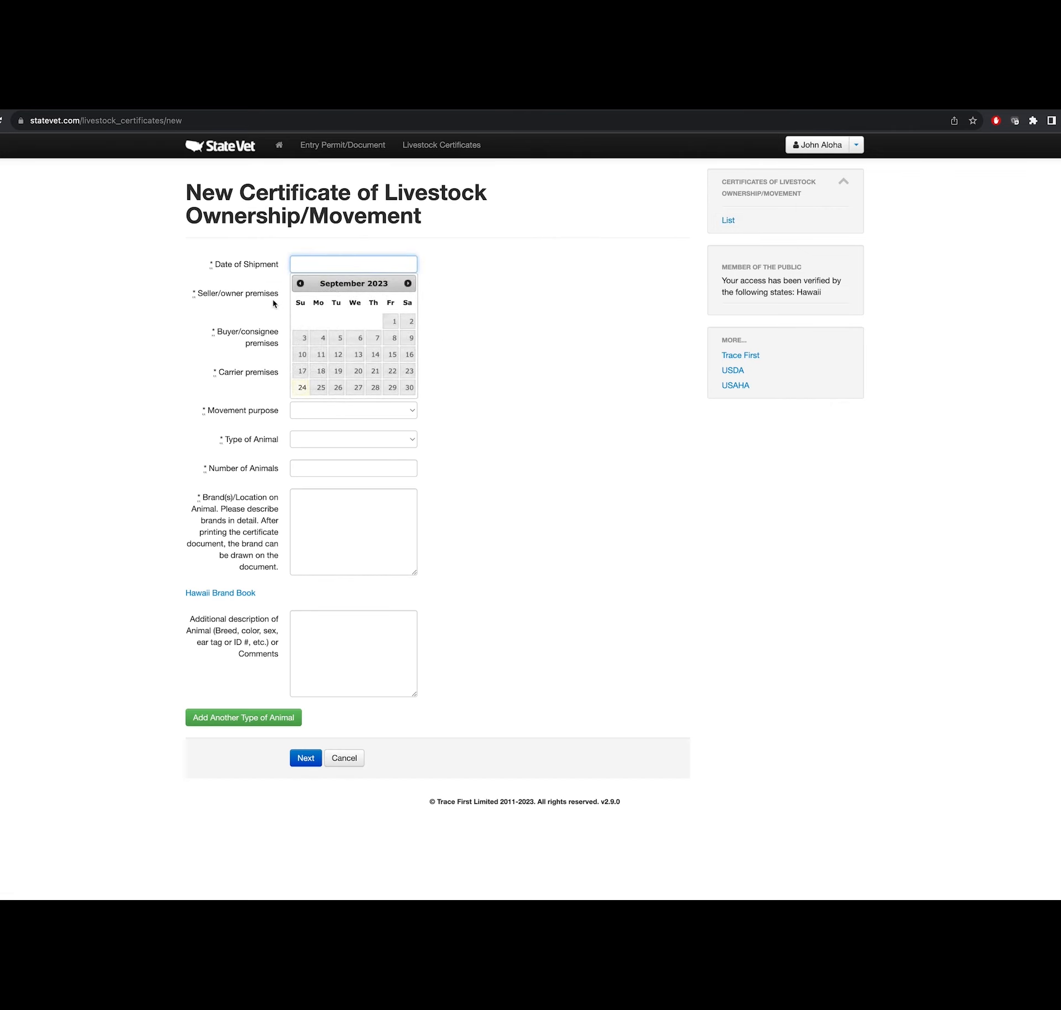
click(339, 389)
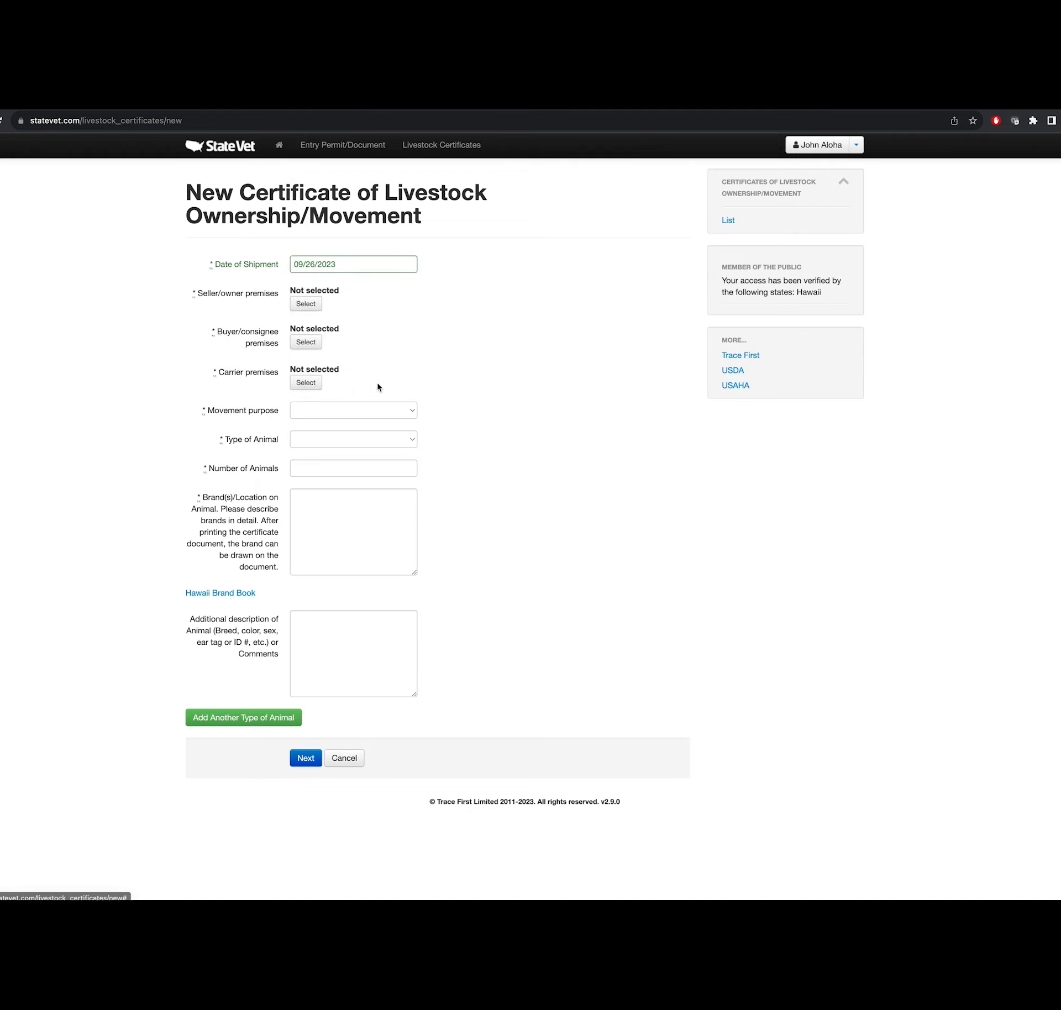
- Search premises for 'aloha' and set Aloha Ranch as the seller/owner
click(305, 305)
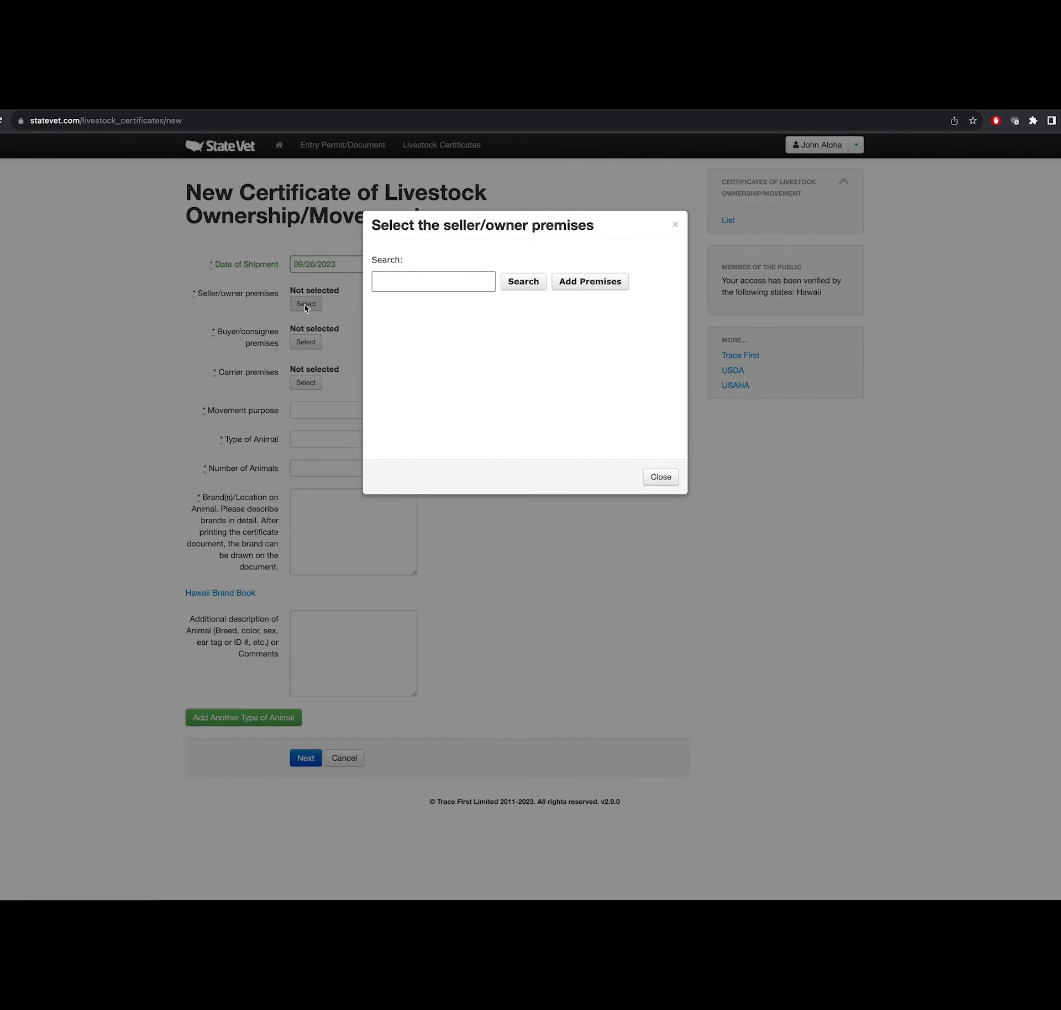
click(481, 285)
text(aloha)
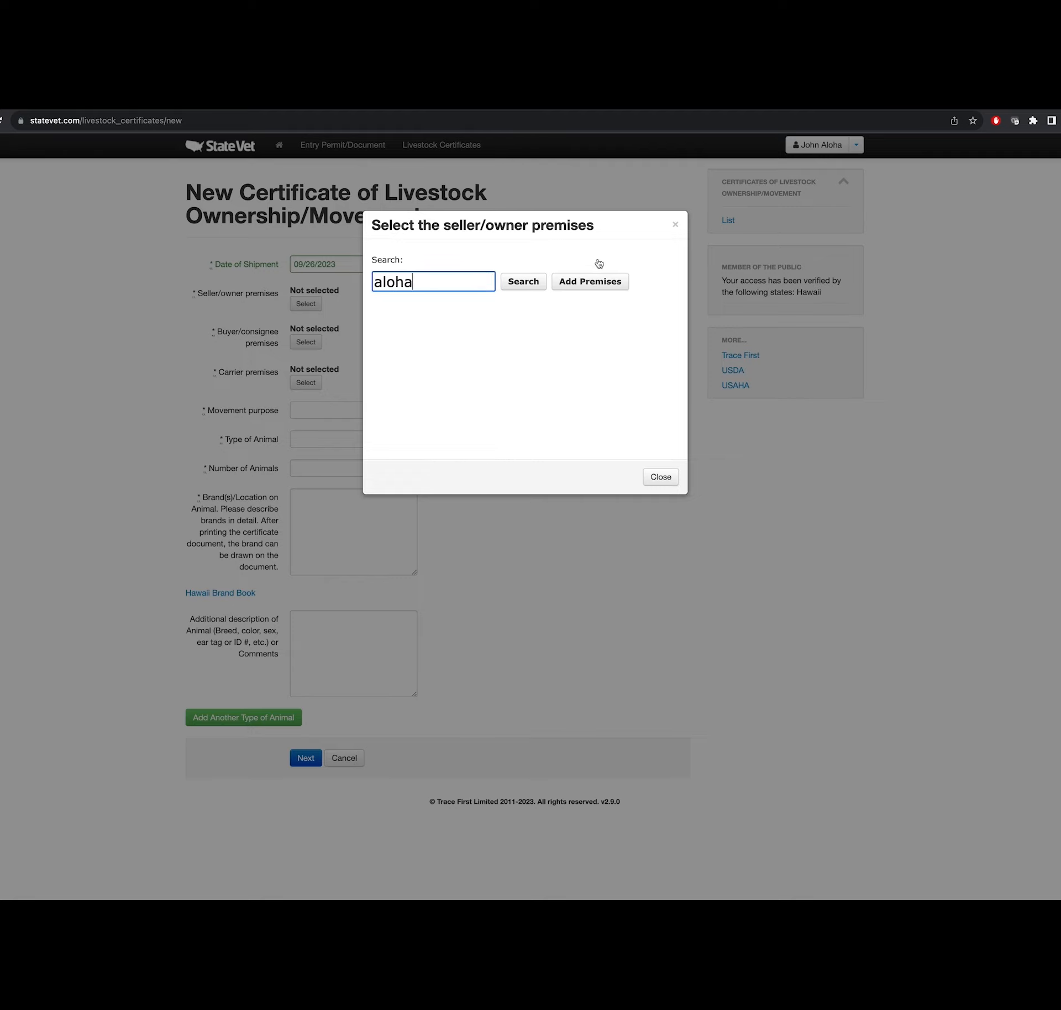
click(523, 283)
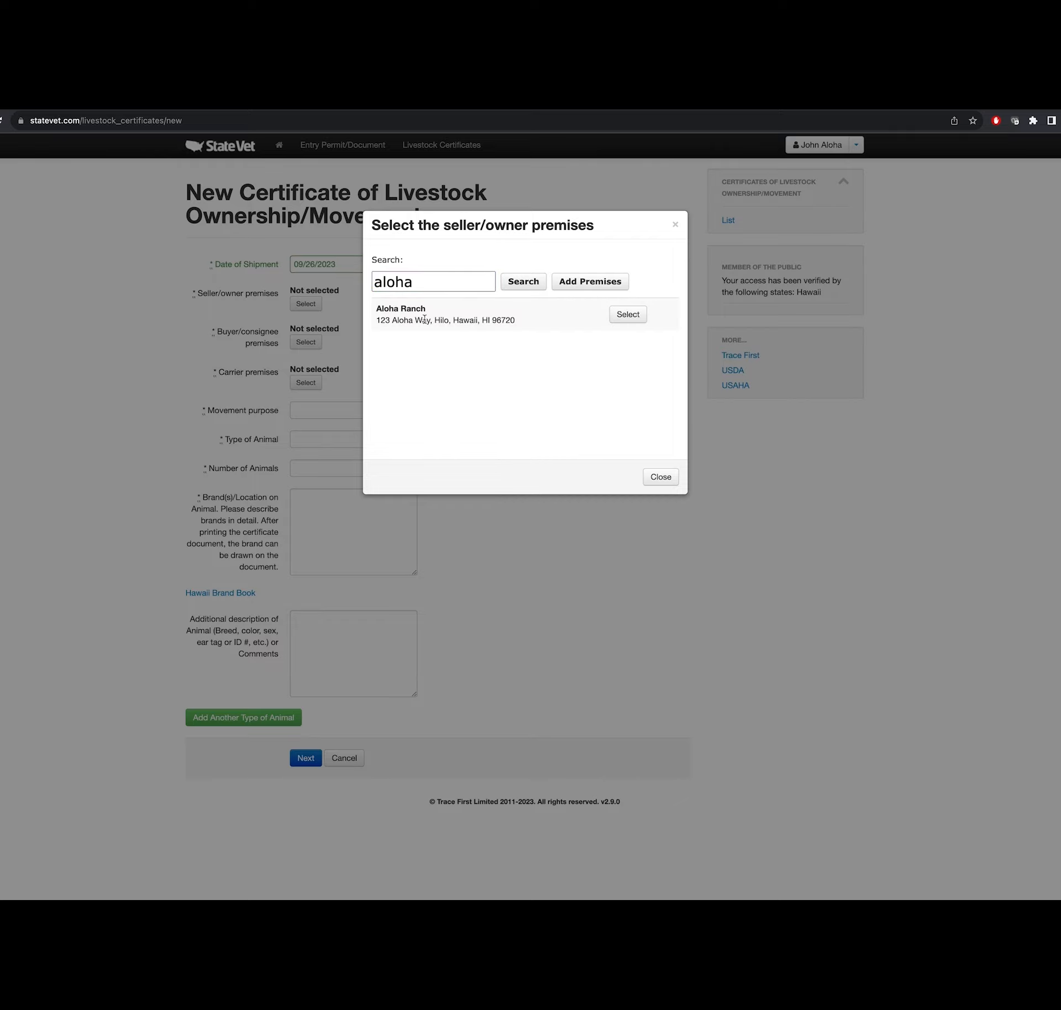
click(628, 314)
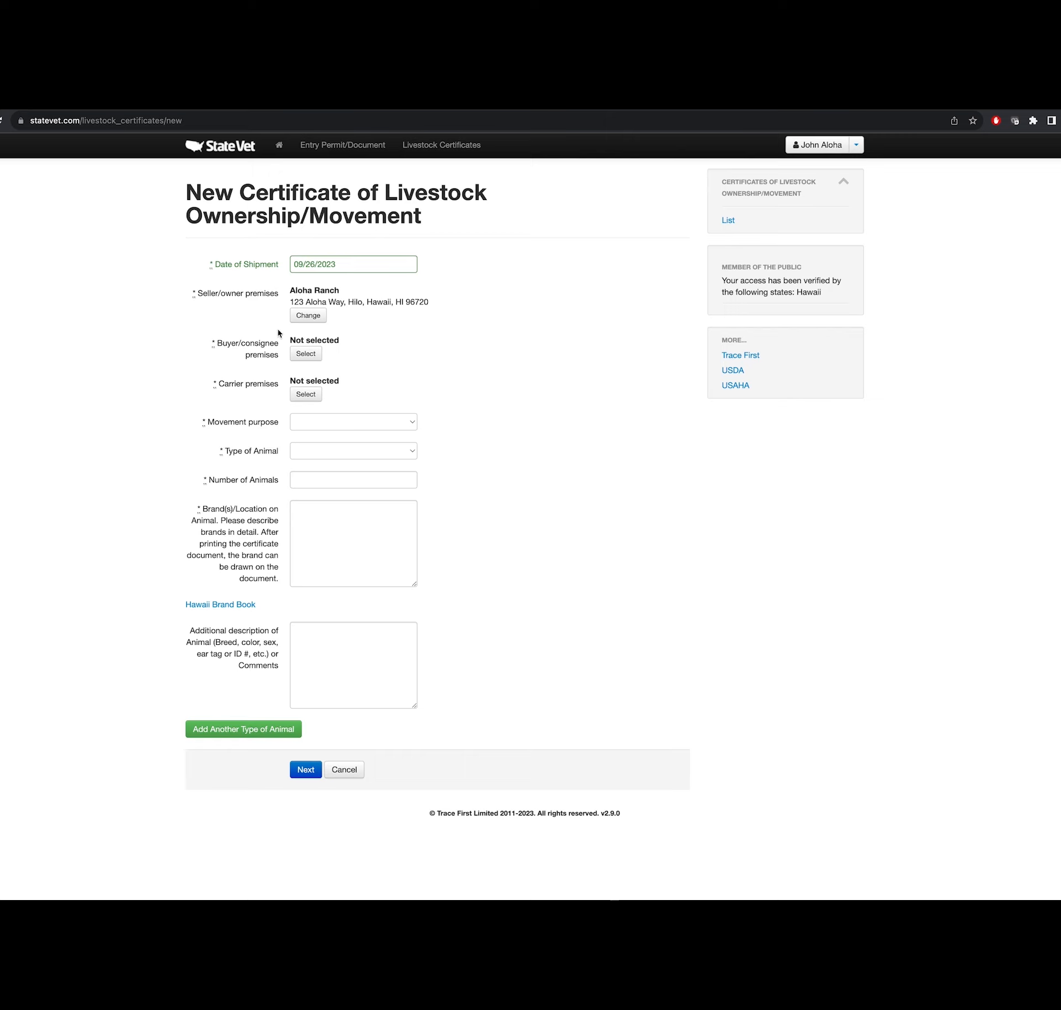
- Search buyer premises for 'lani', then choose Add Premises when no match appears
click(303, 355)
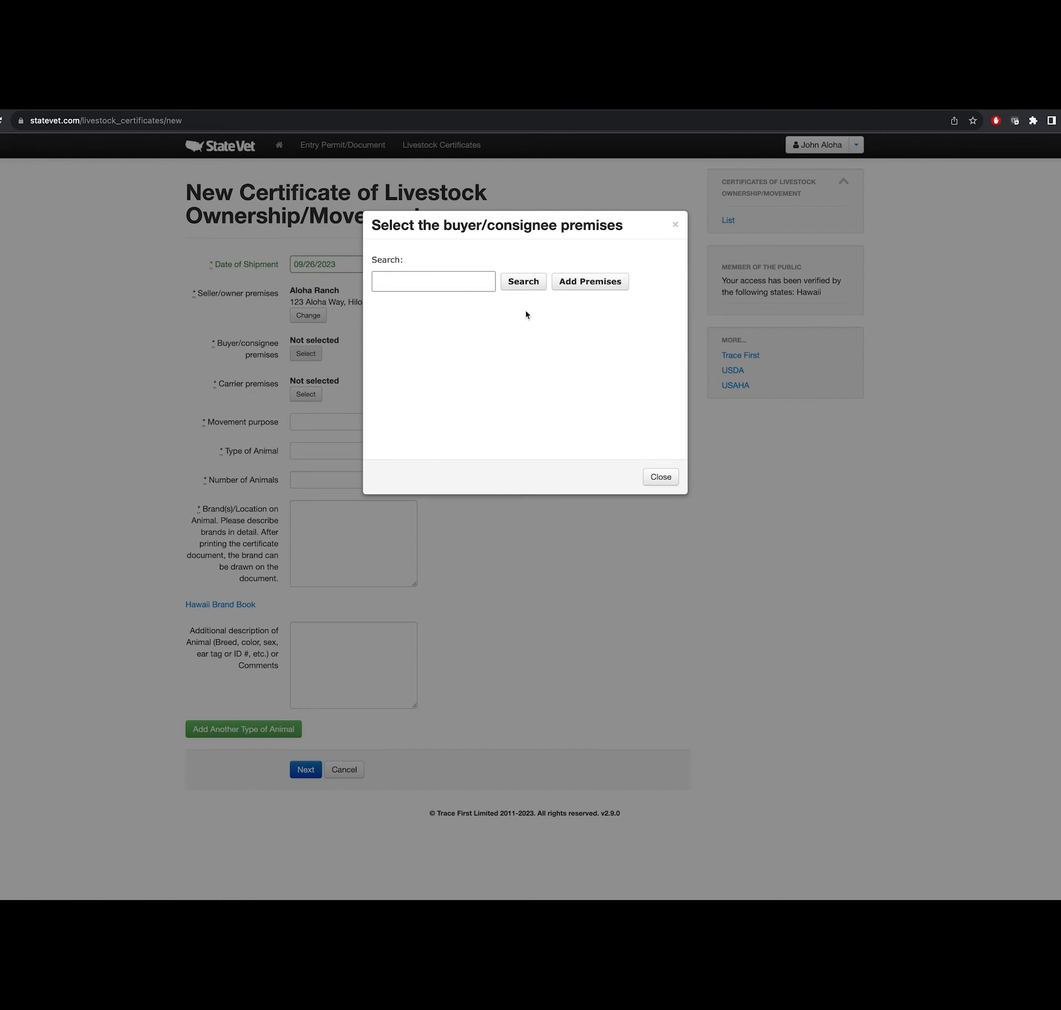
click(425, 284)
text(lani)
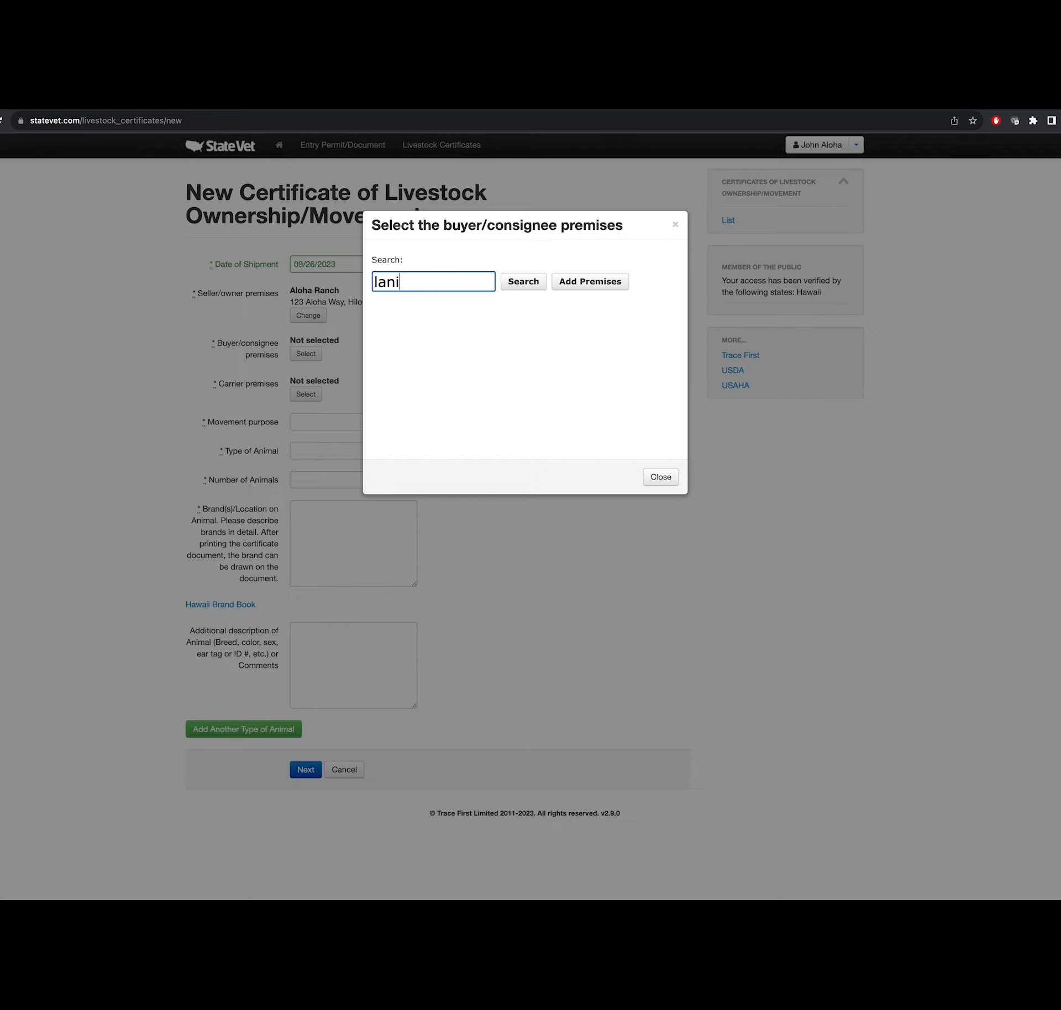
click(516, 291)
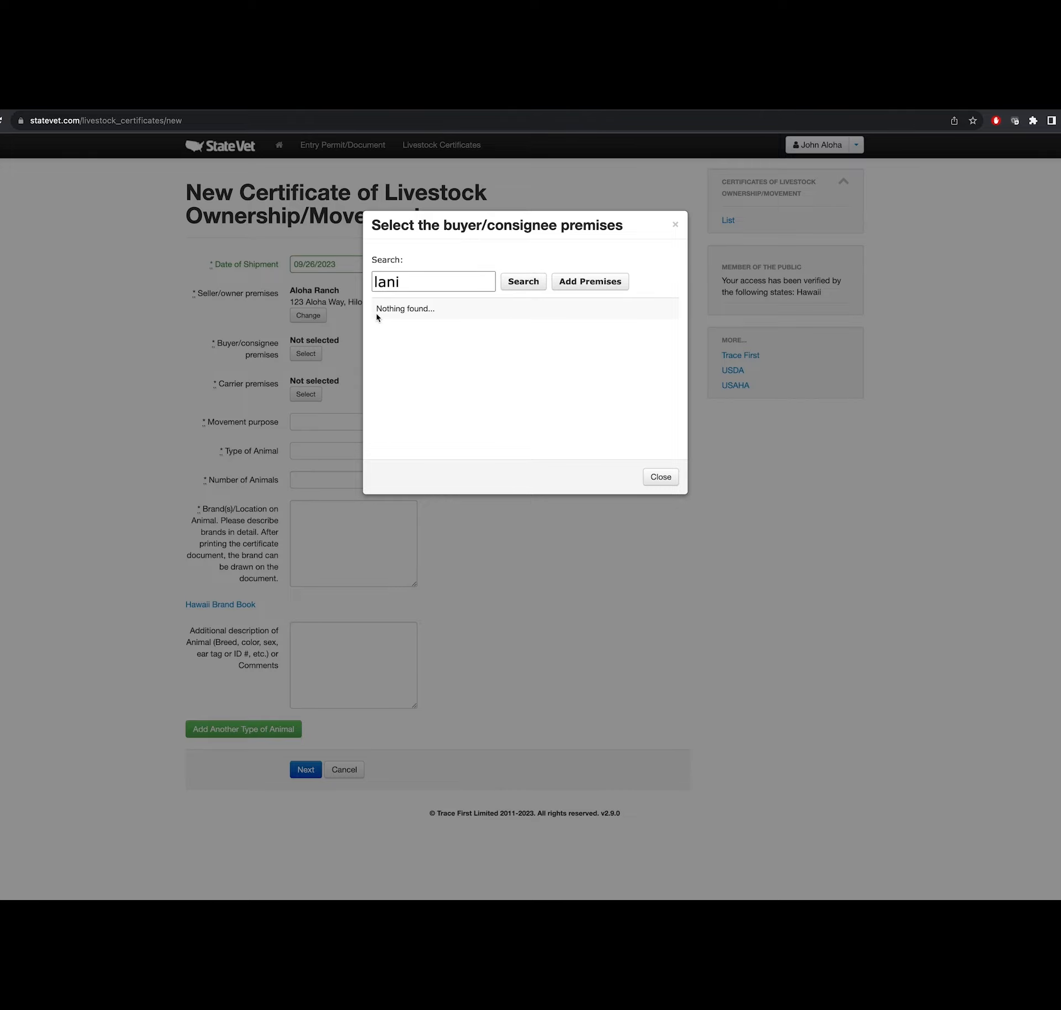
click(594, 282)
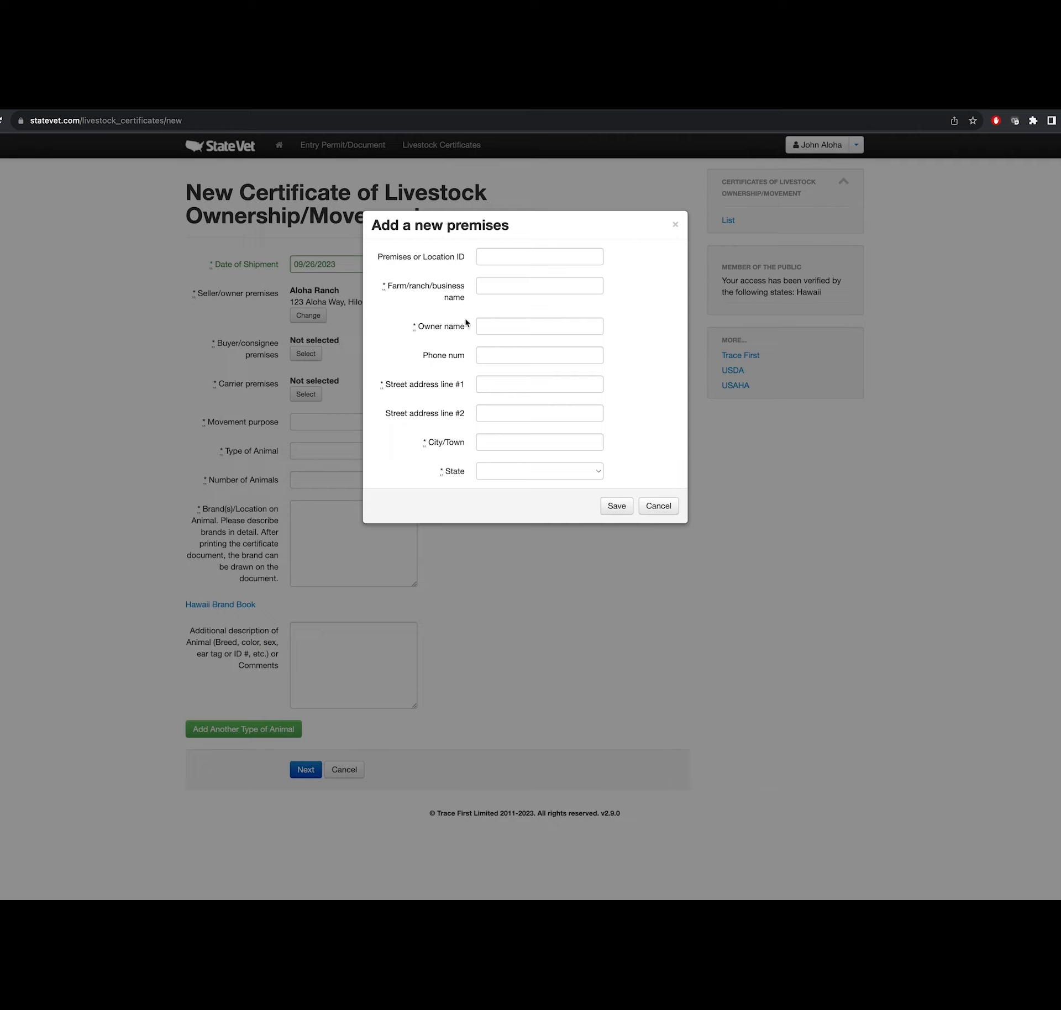
- Enter farm name Lani Ranch, the owner's name, phone number and street address
click(490, 286)
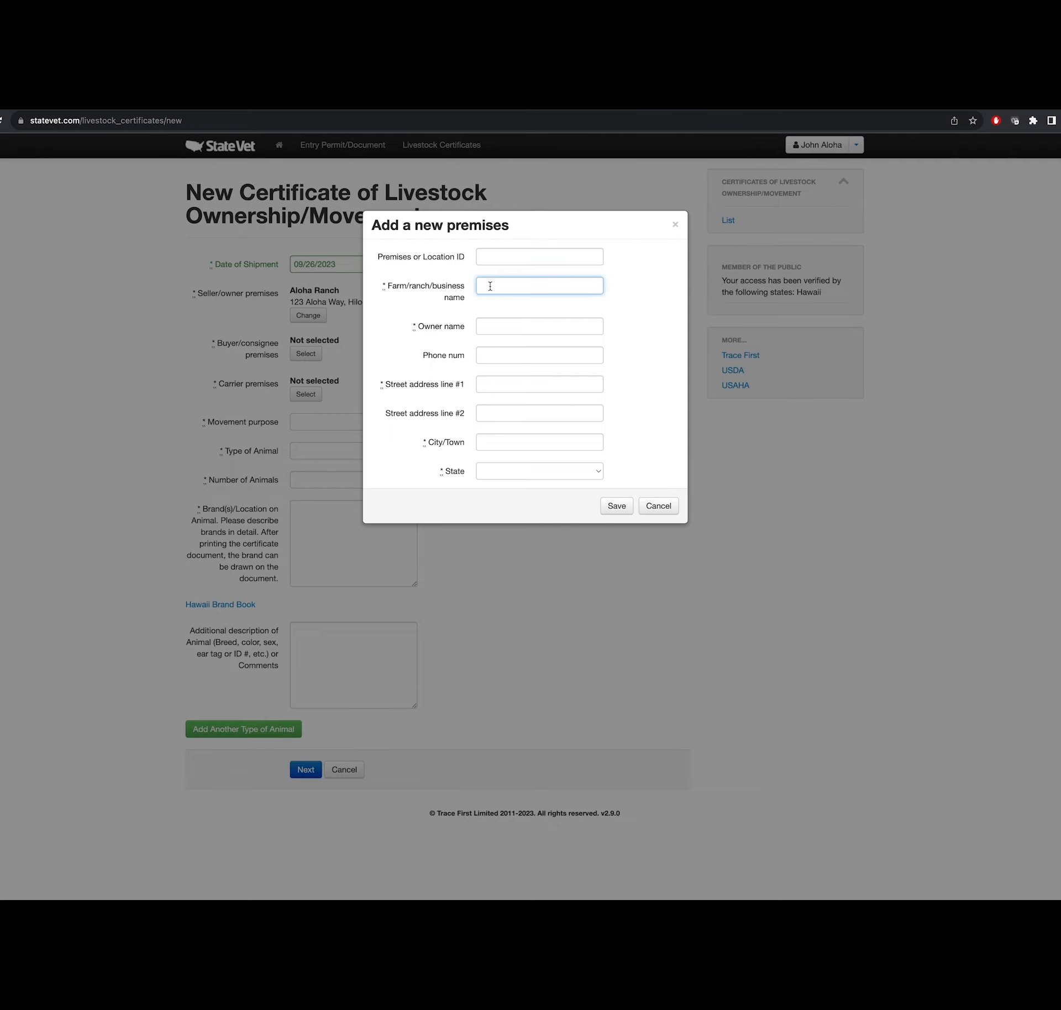
text(Lani Ranch)
click(490, 325)
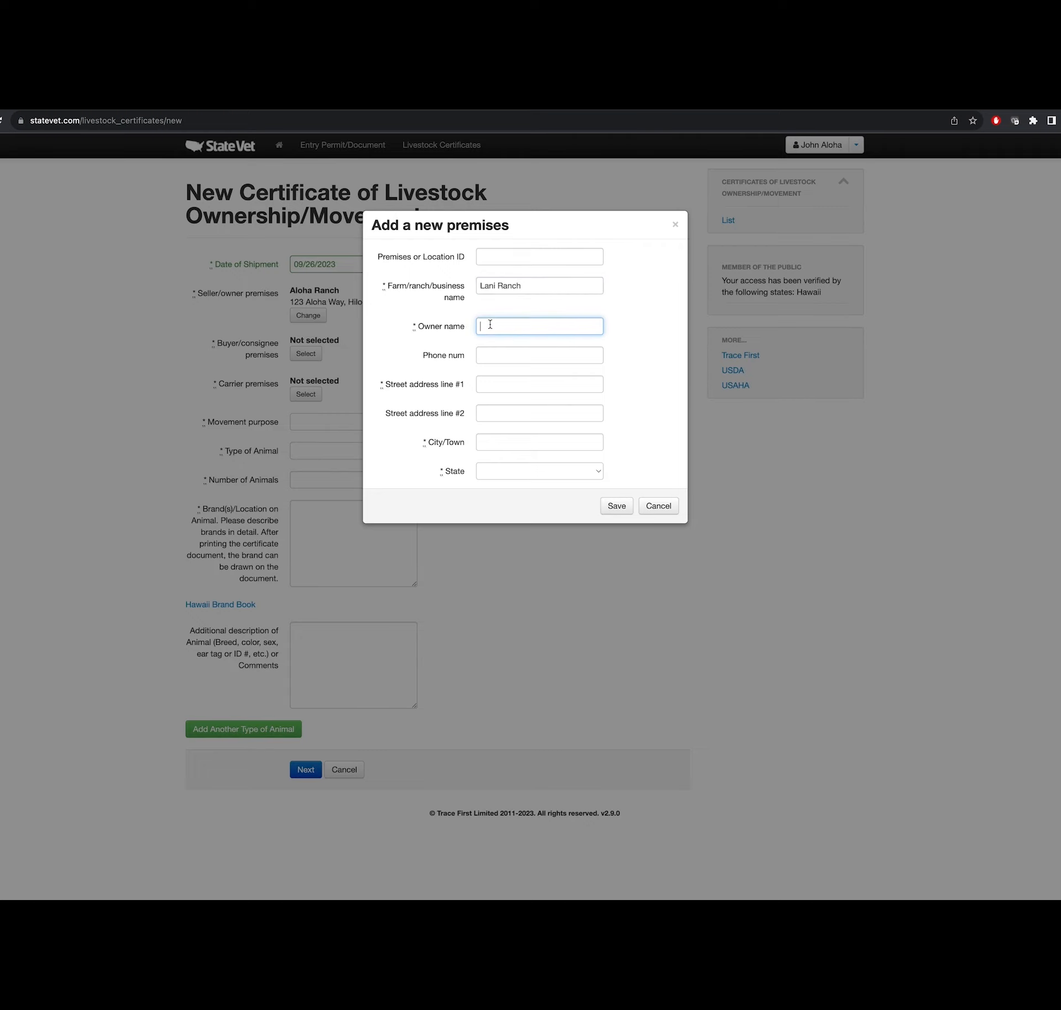
click(495, 354)
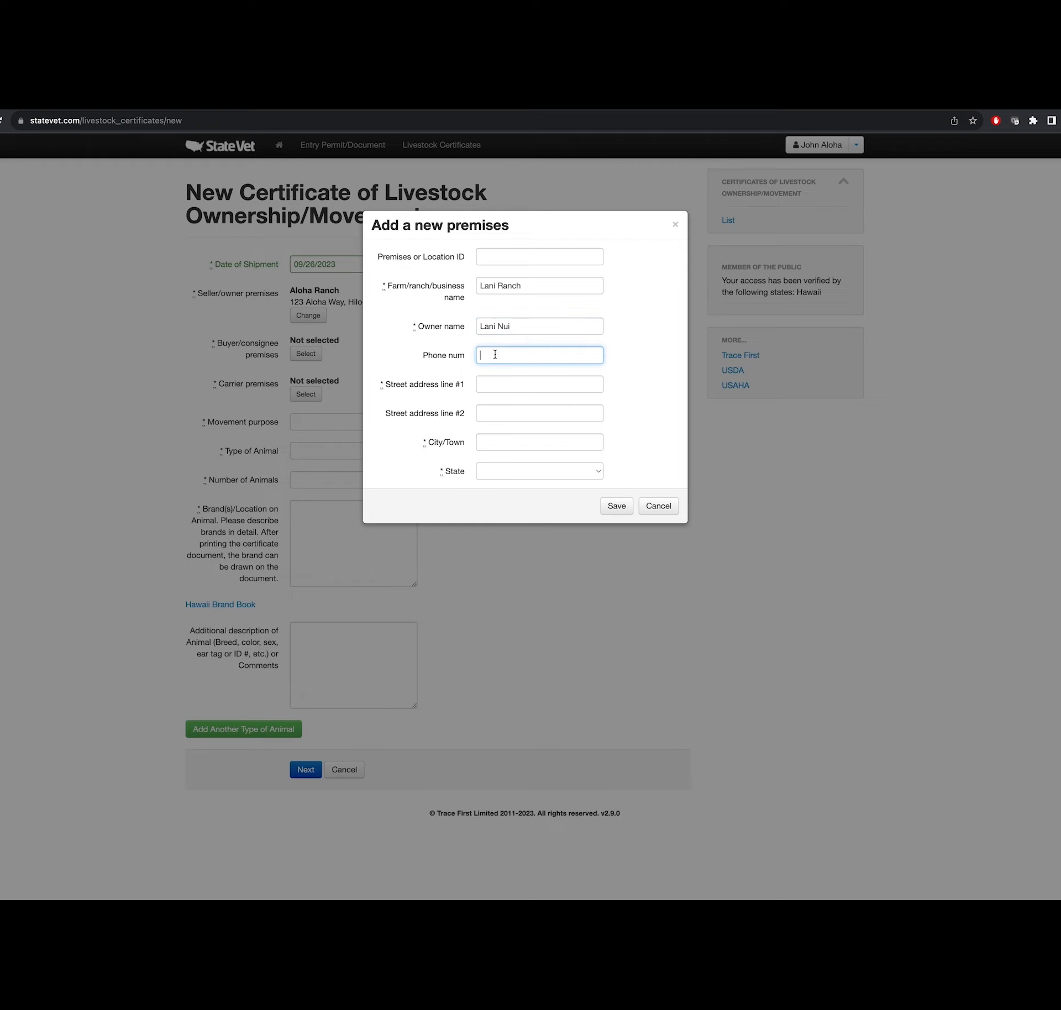
text(808-555-3654)
click(507, 383)
text(98)
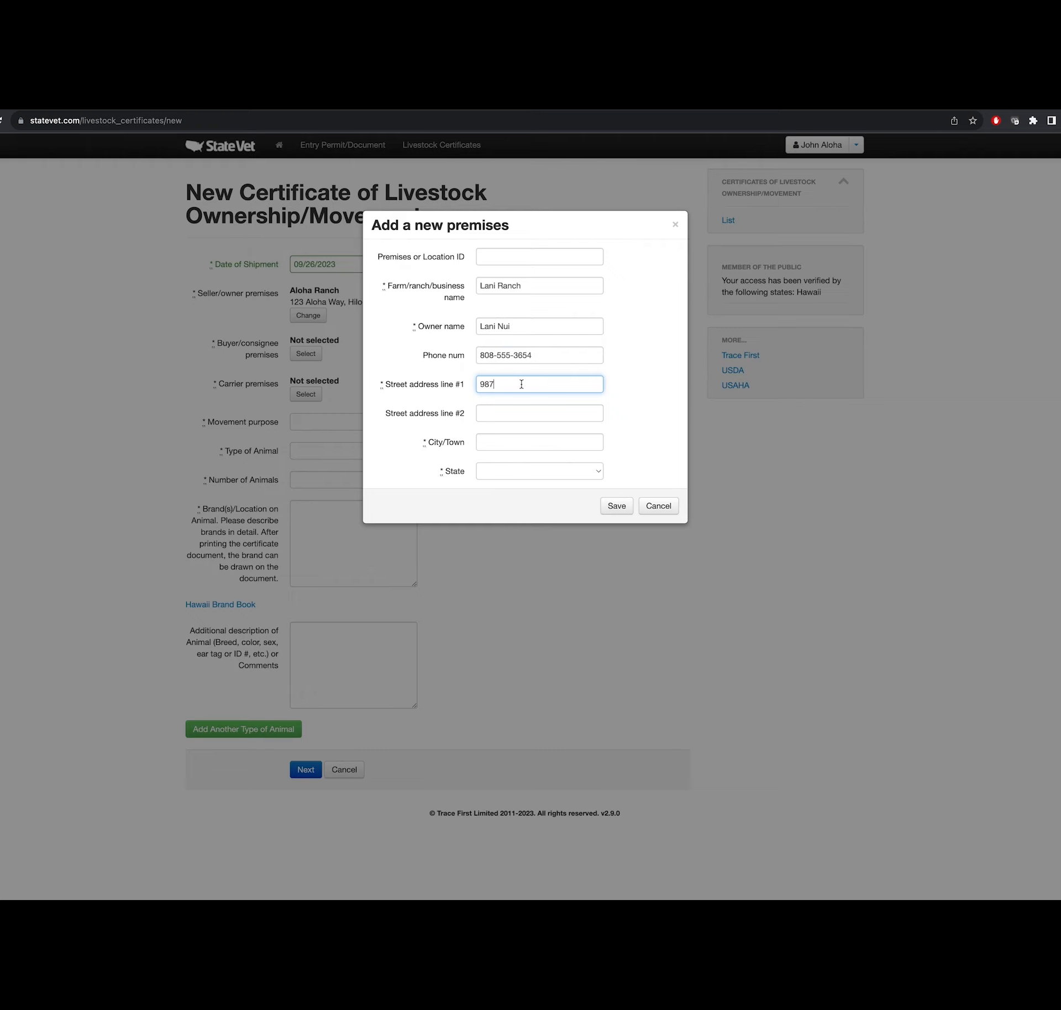
text(7 Waimea Way)
- Set the city to Hilo and the county to Hawaii
click(492, 448)
text(Hilo)
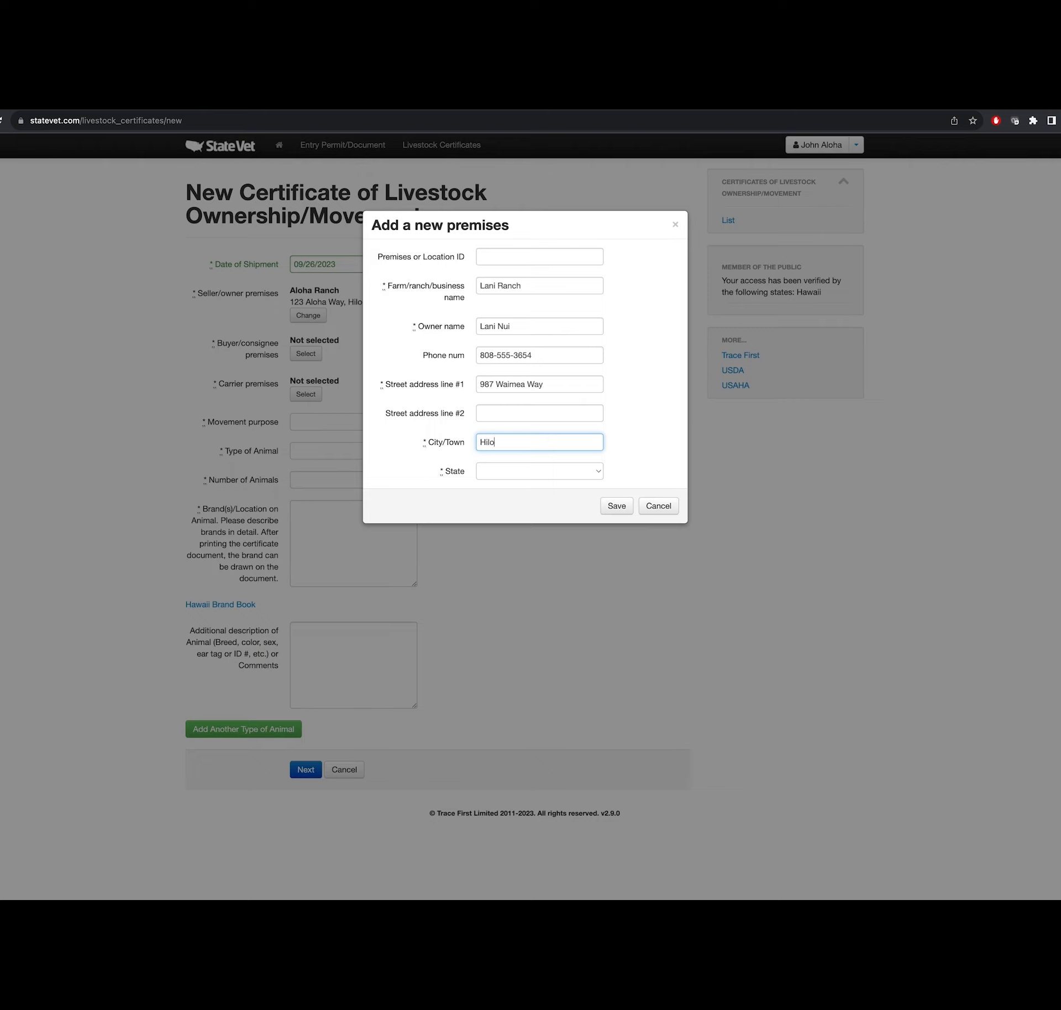
key(Tab)
key(h)
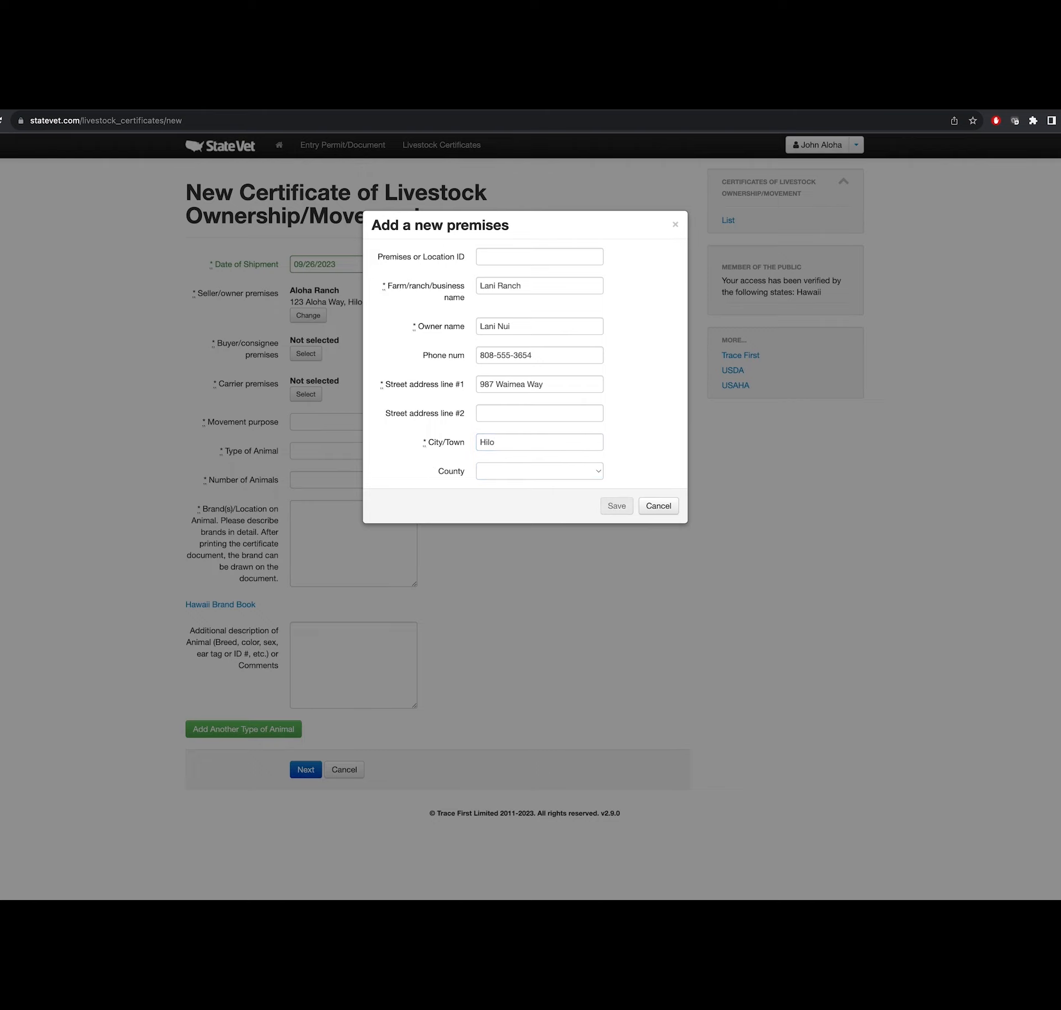
scroll(514, 442, down, 3)
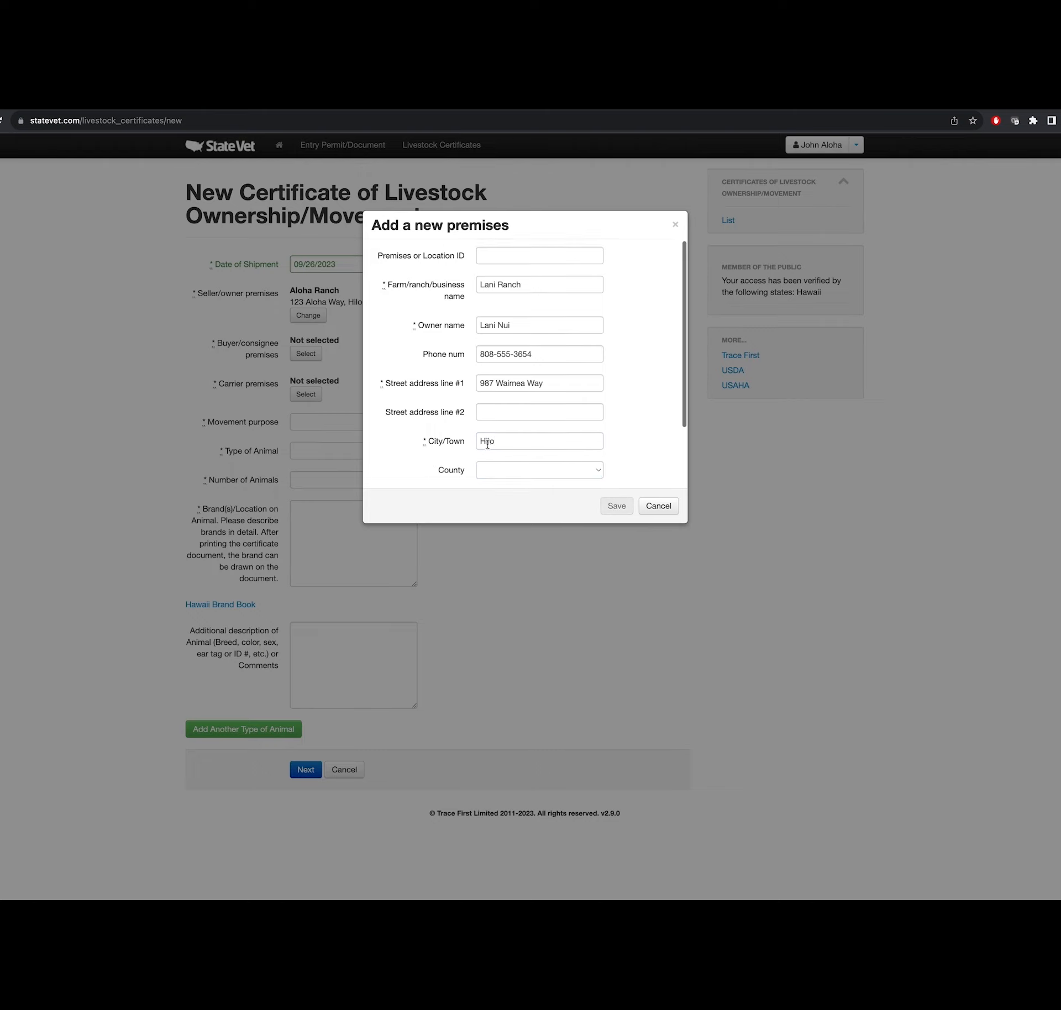
click(500, 389)
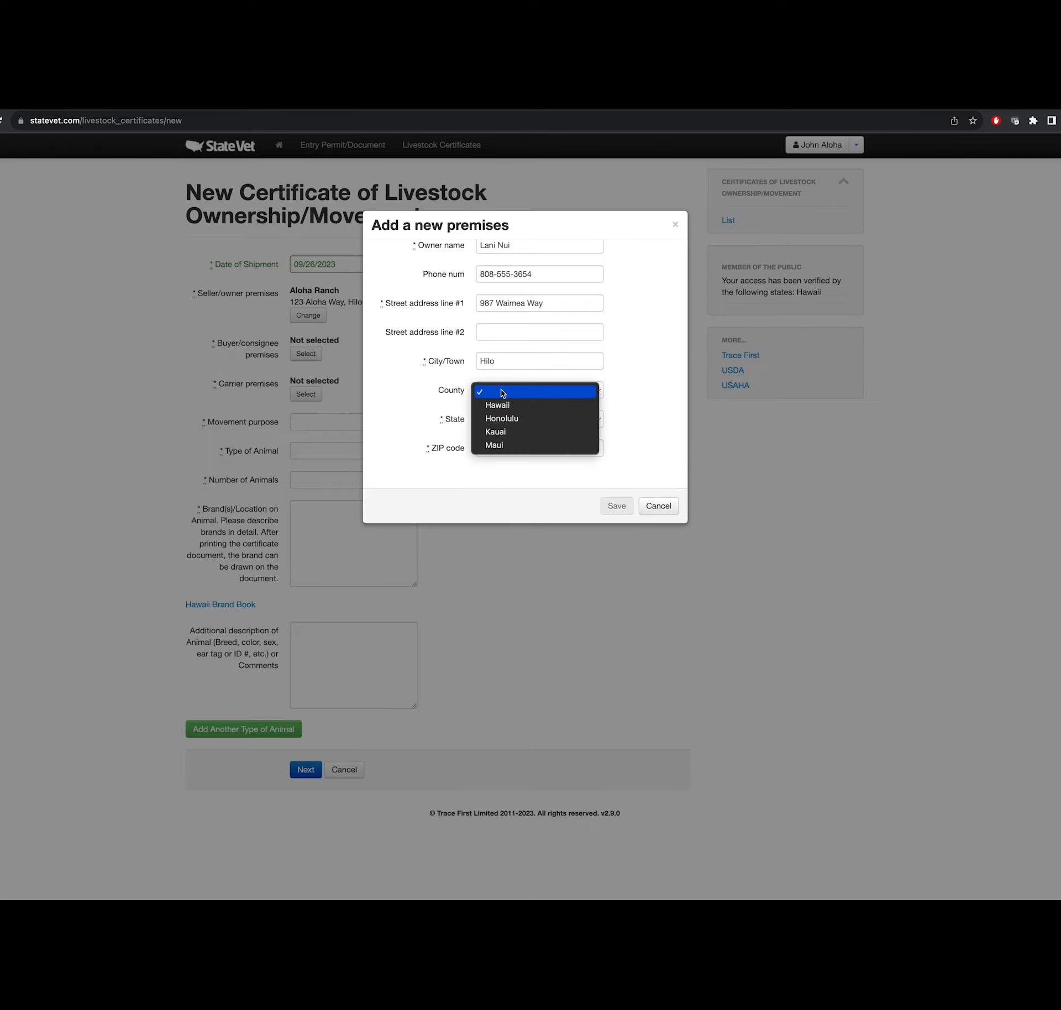
click(523, 410)
click(506, 449)
- Enter ZIP 96720, save Lani Ranch, and select it as the buyer/consignee
text(96720)
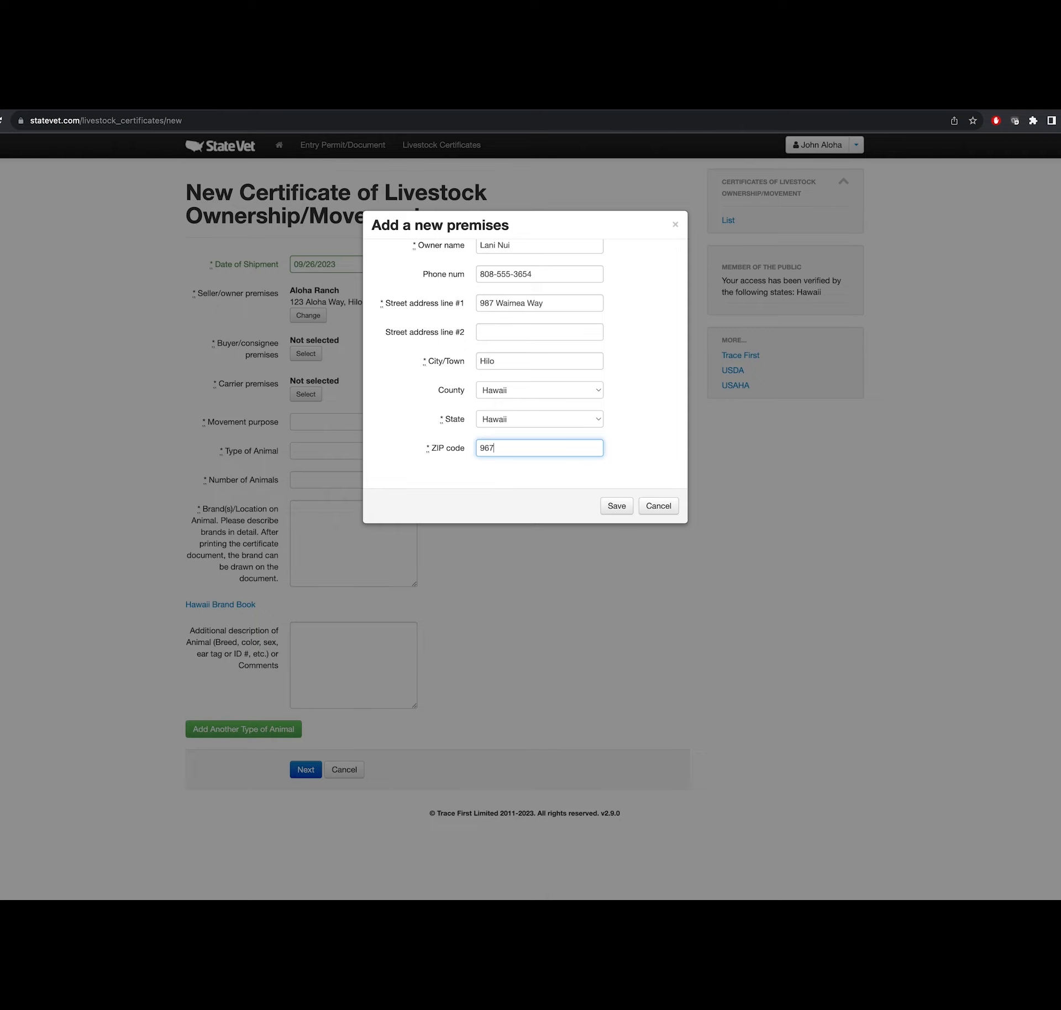
click(615, 506)
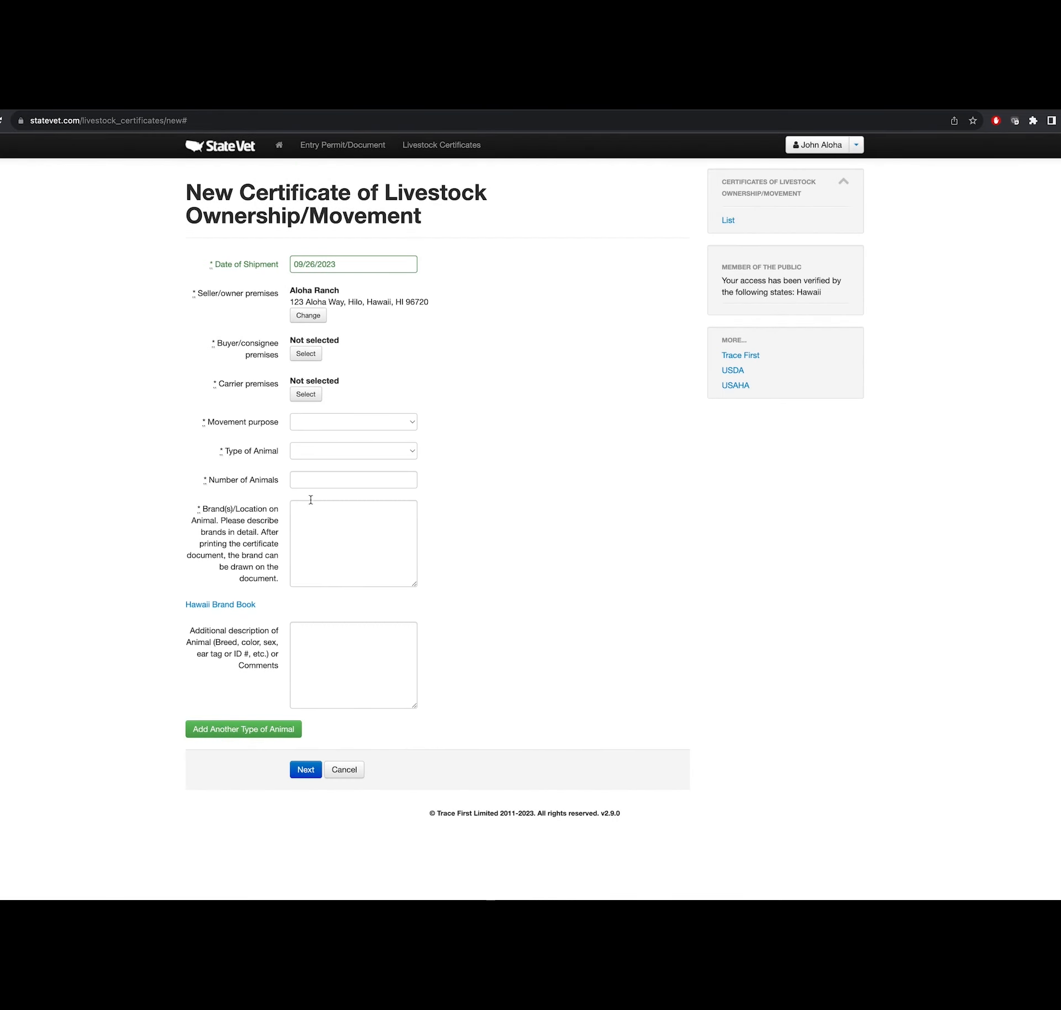
click(303, 355)
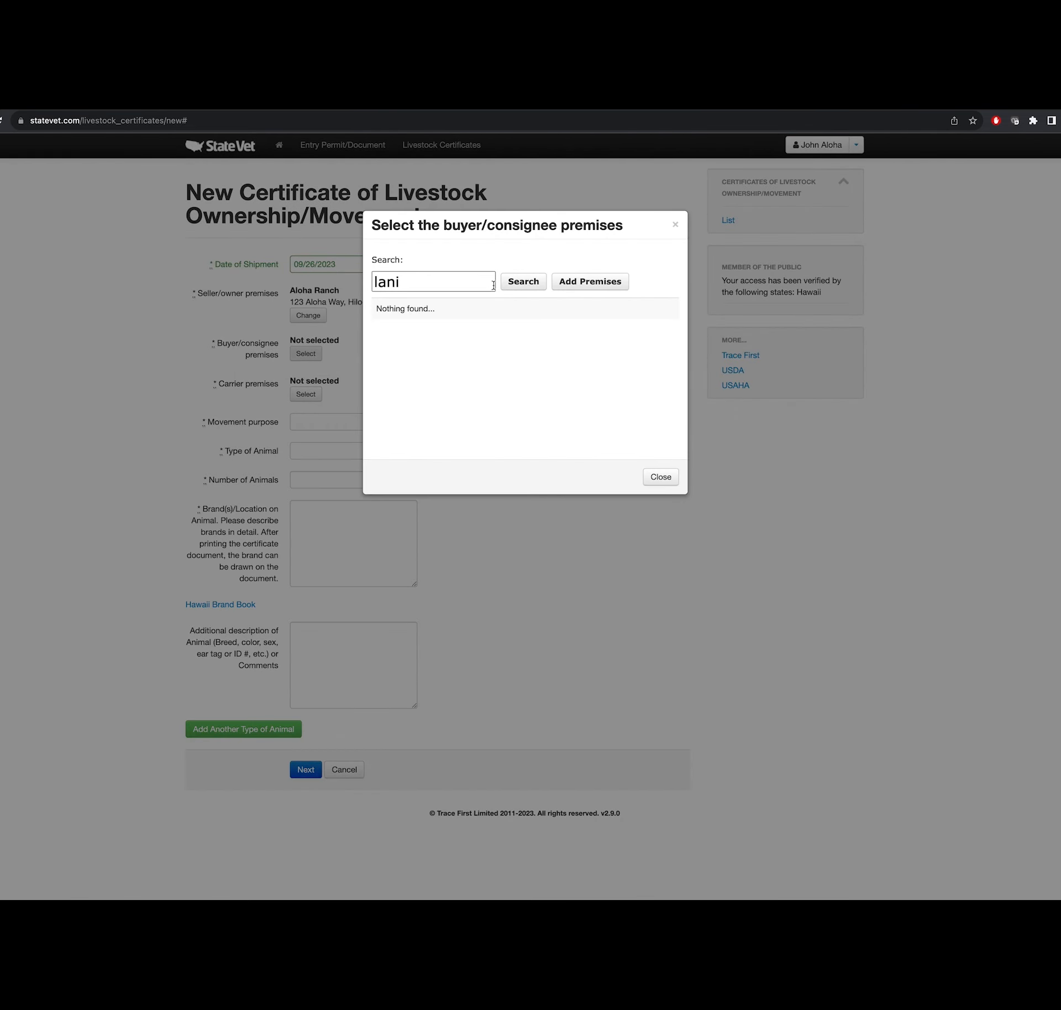
click(528, 283)
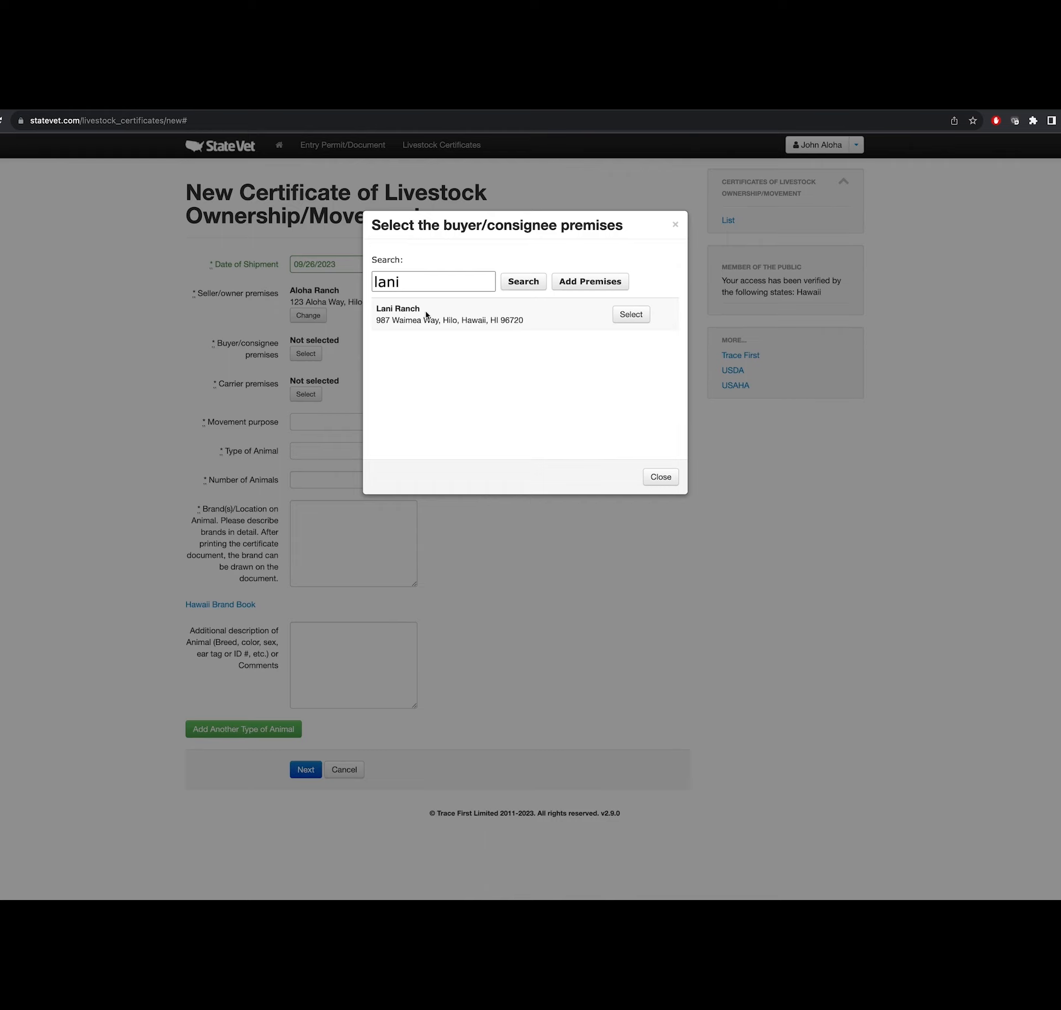
click(636, 314)
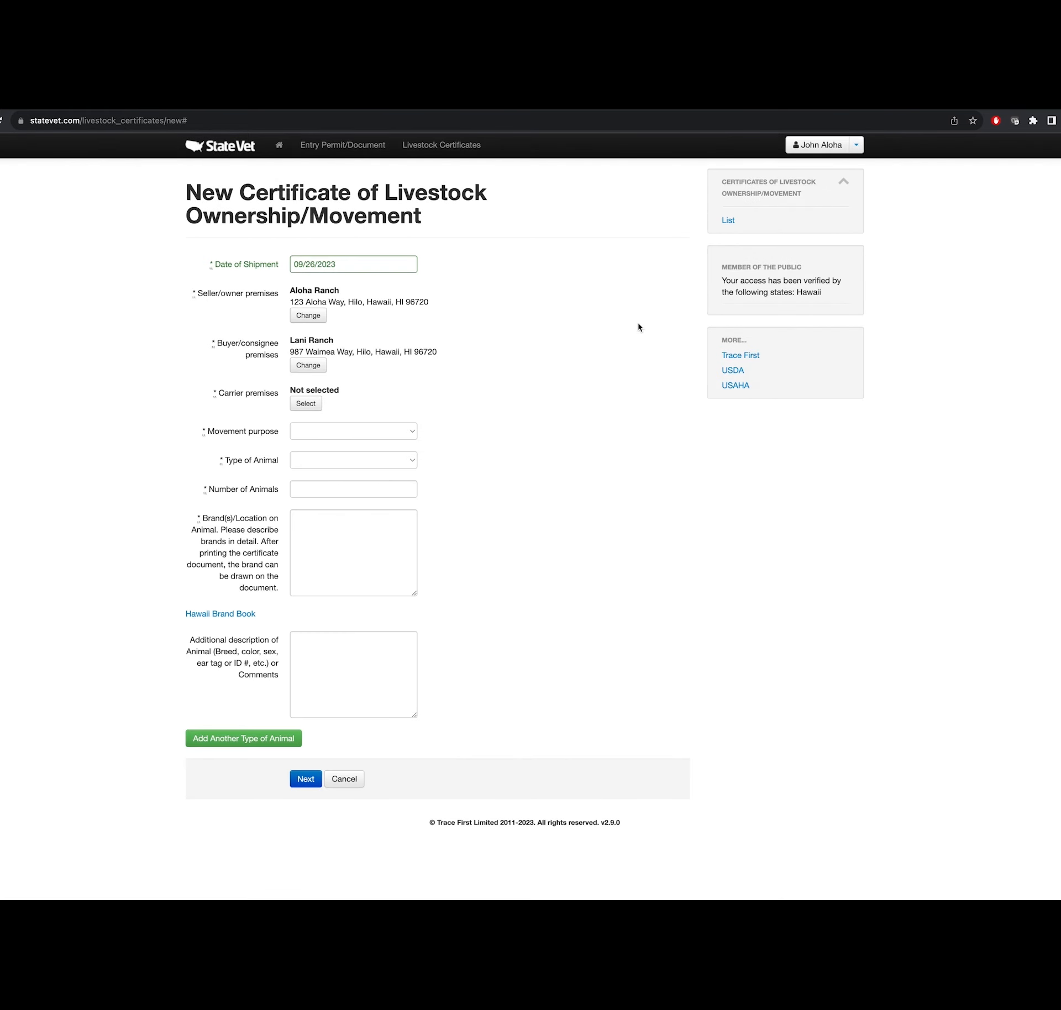
- Search carrier premises for 'lani' and select Lani Ranch as the carrier
click(307, 403)
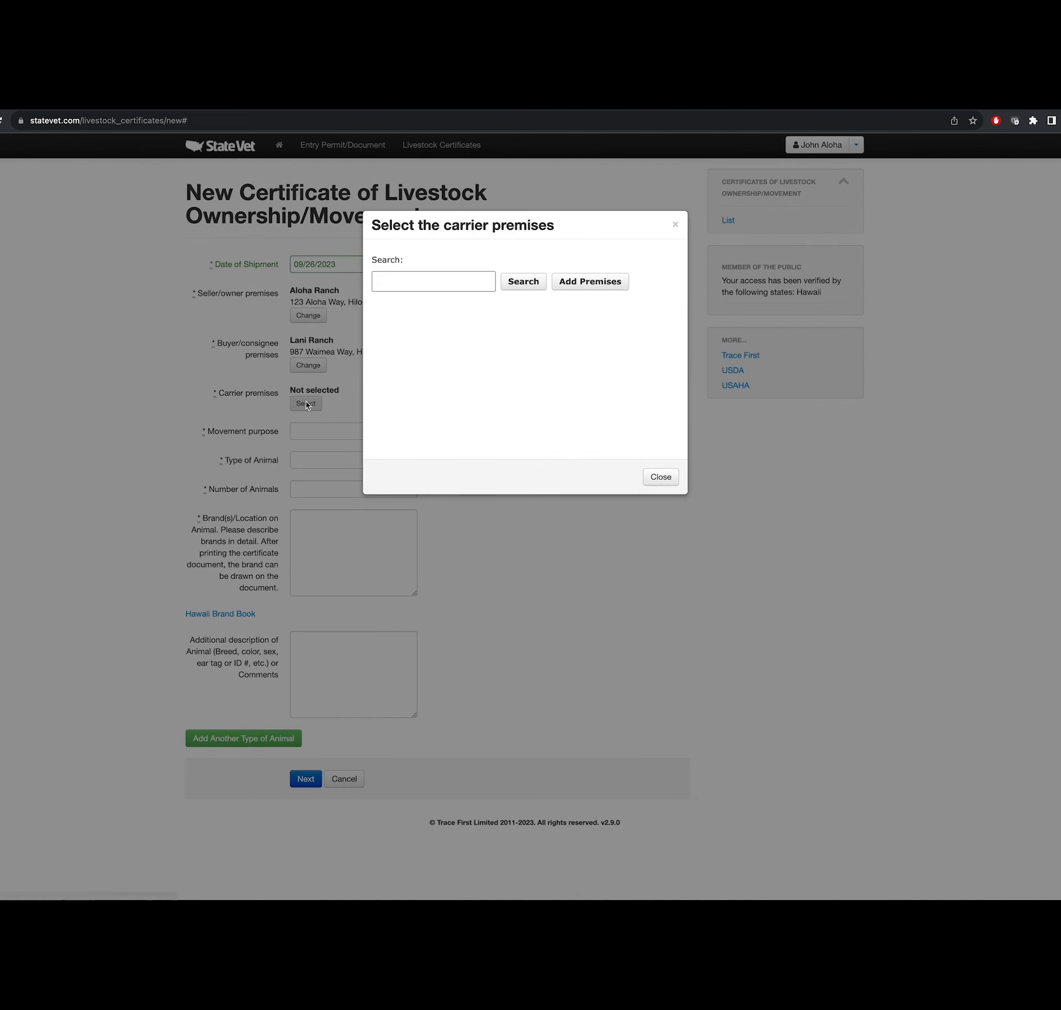
click(410, 281)
text(lani)
click(524, 281)
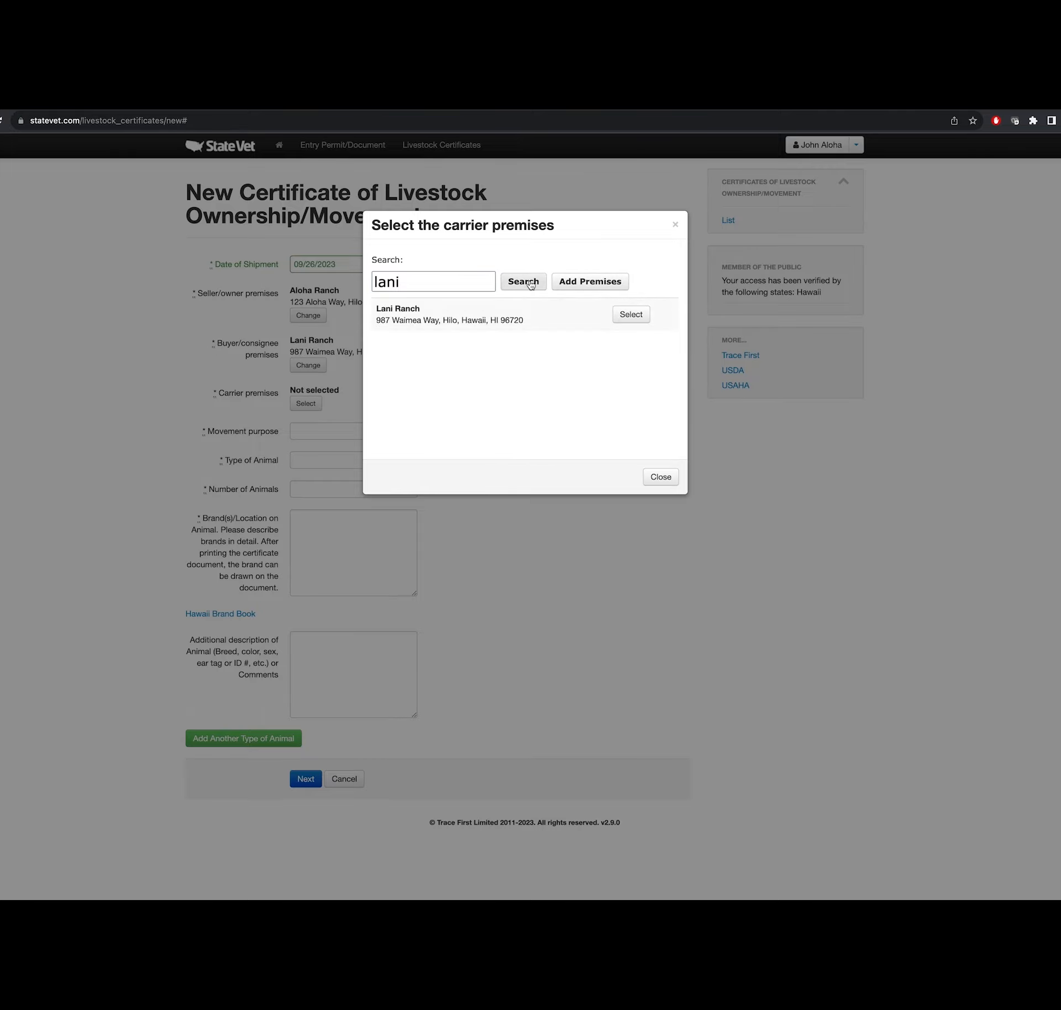
click(631, 317)
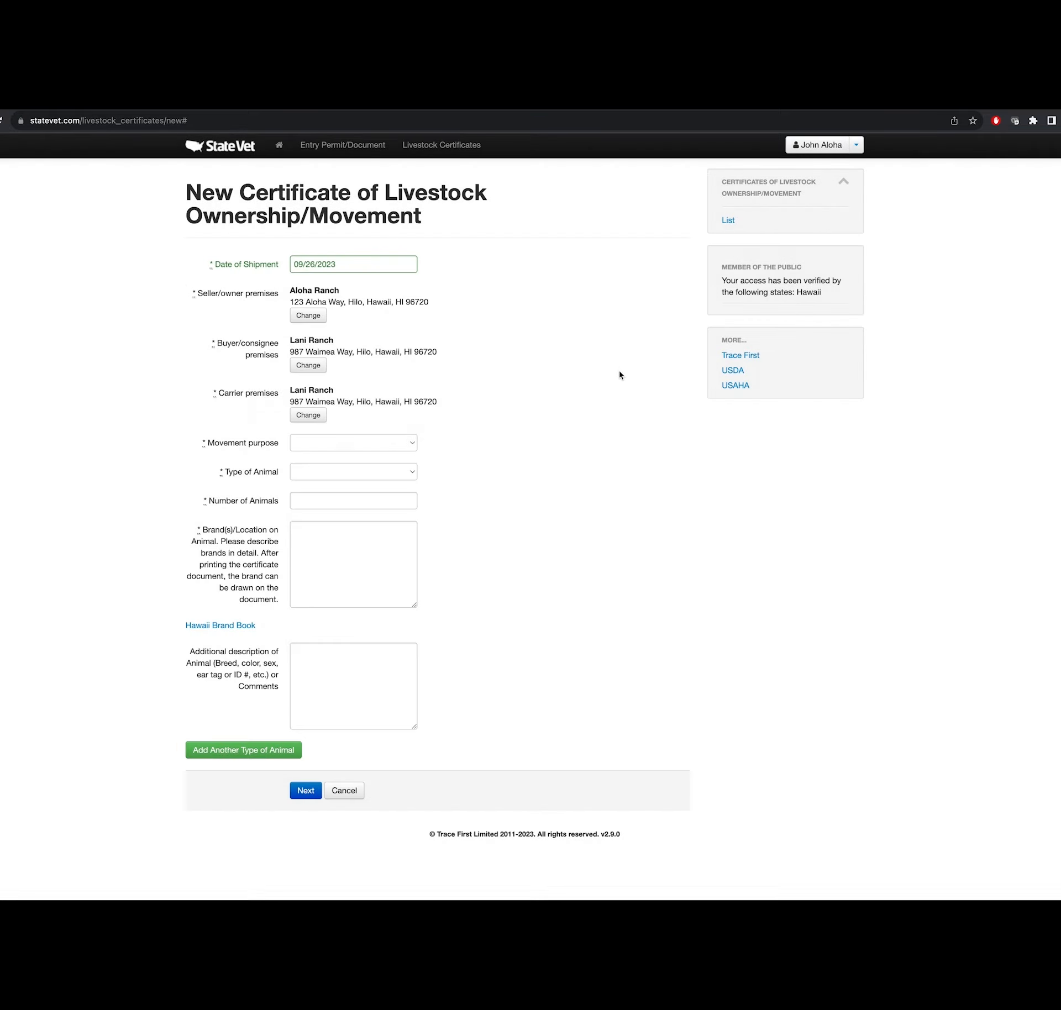
- Set purpose Sale (change of ownership), 2 Steers, brands 'Rt Hip # 1234, brangus 8 month steers'
click(413, 444)
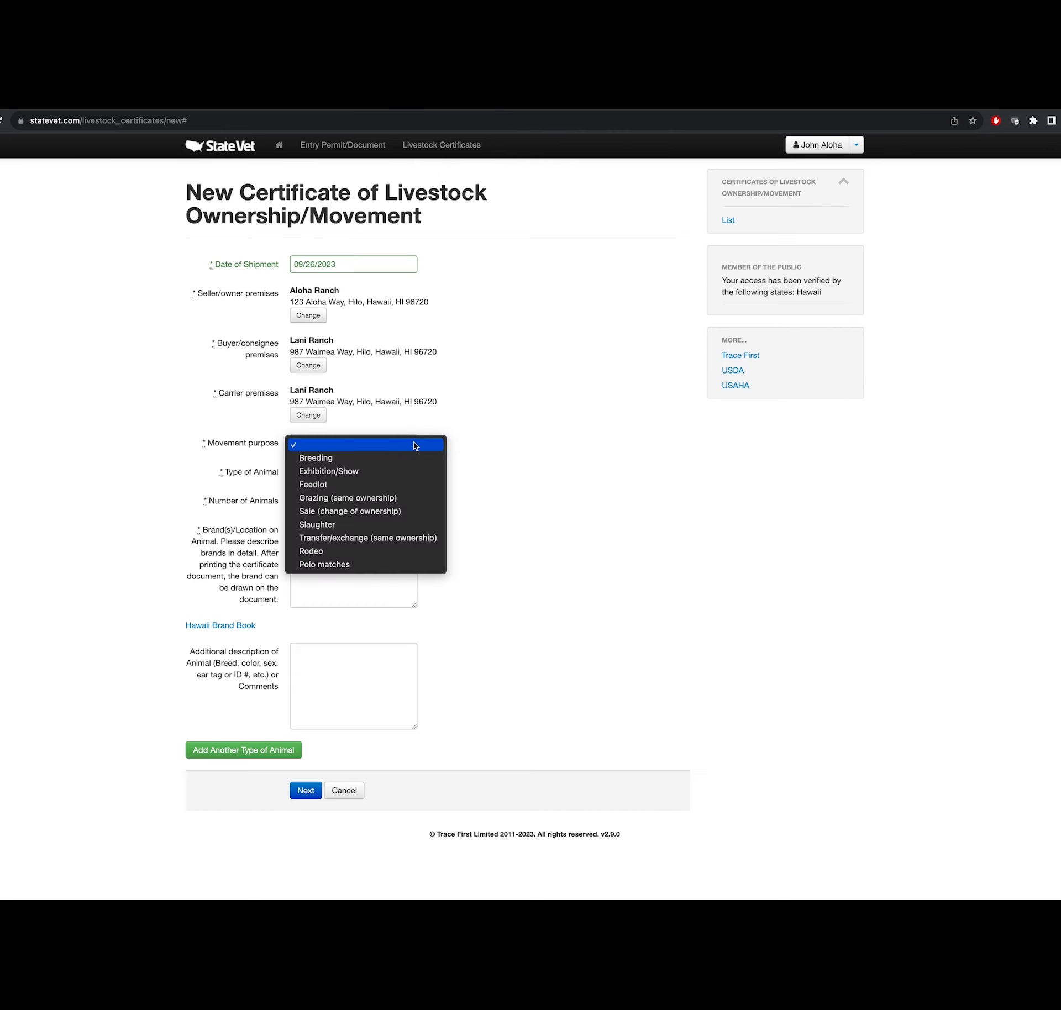
click(394, 511)
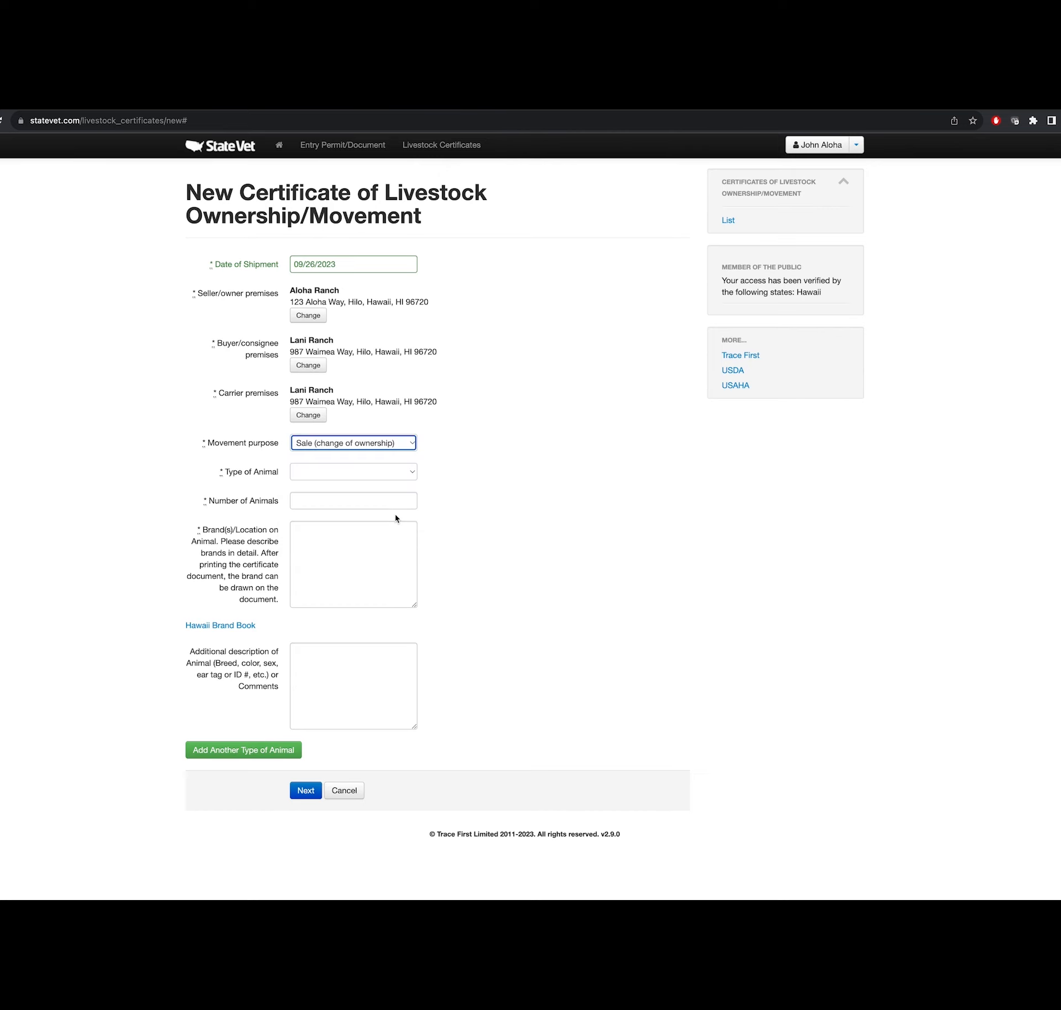
click(412, 473)
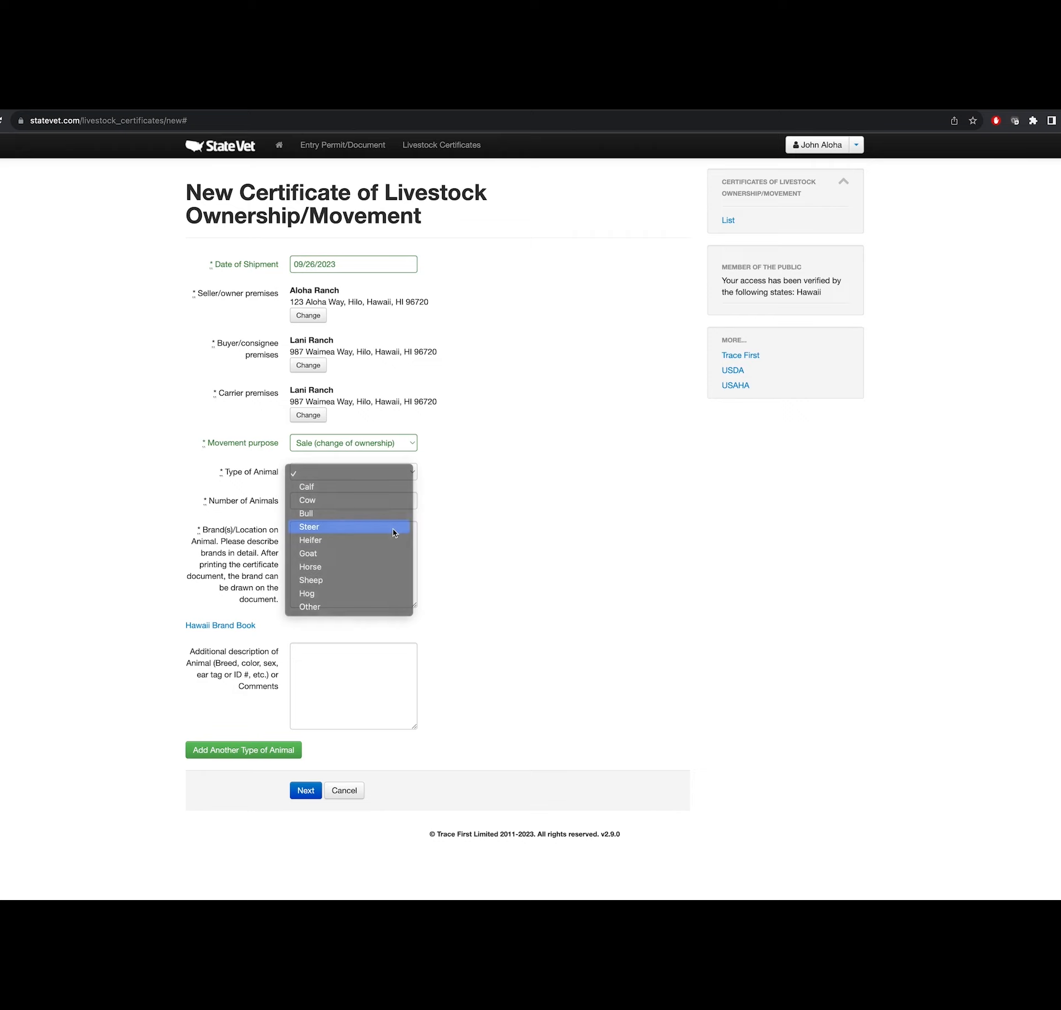
click(394, 531)
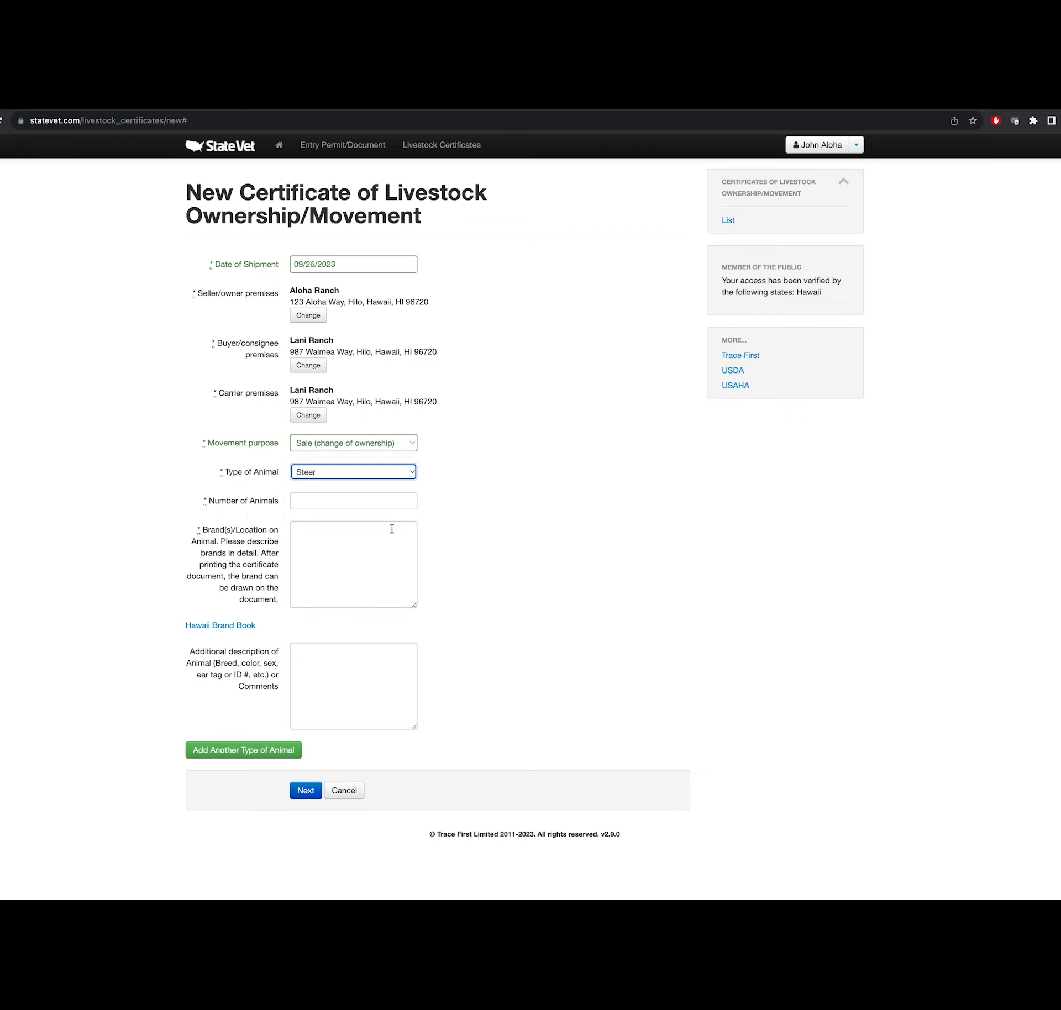
click(409, 498)
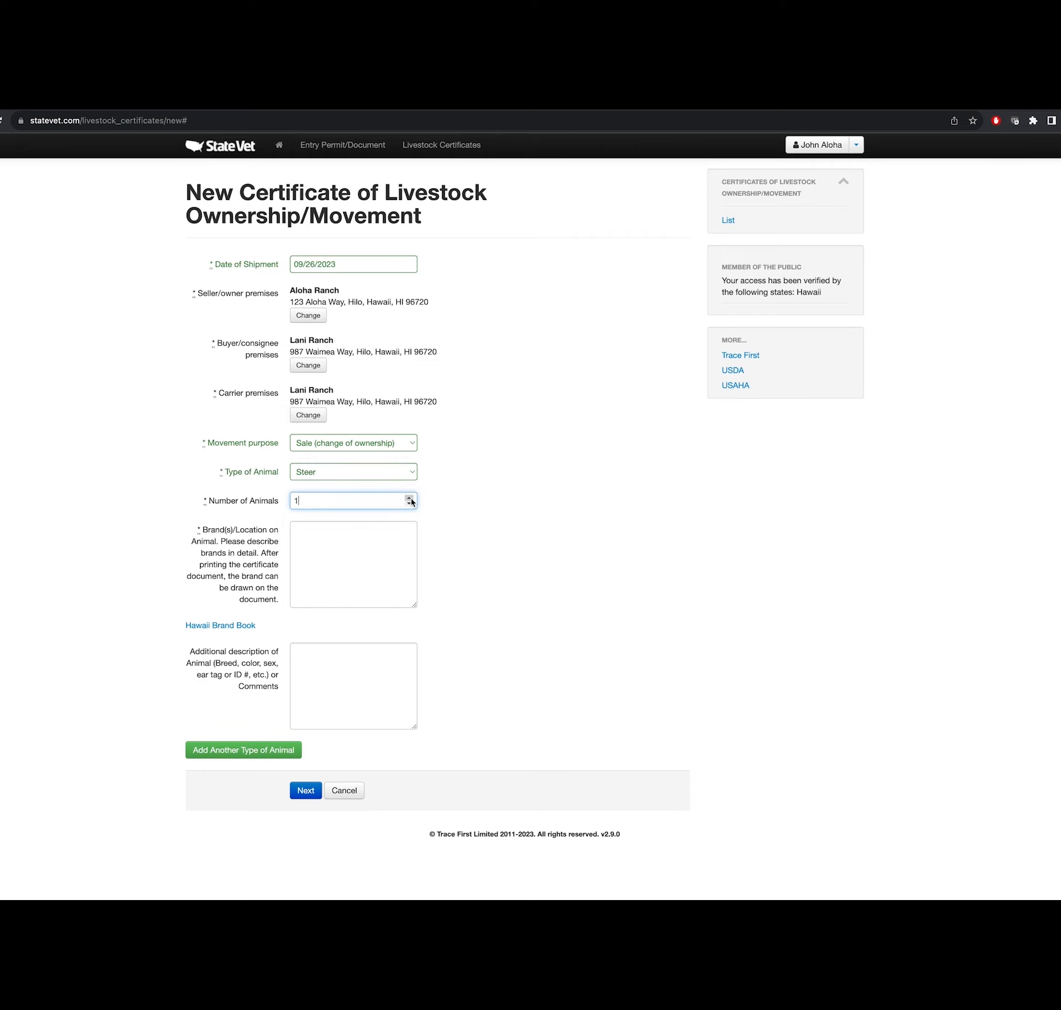
click(320, 530)
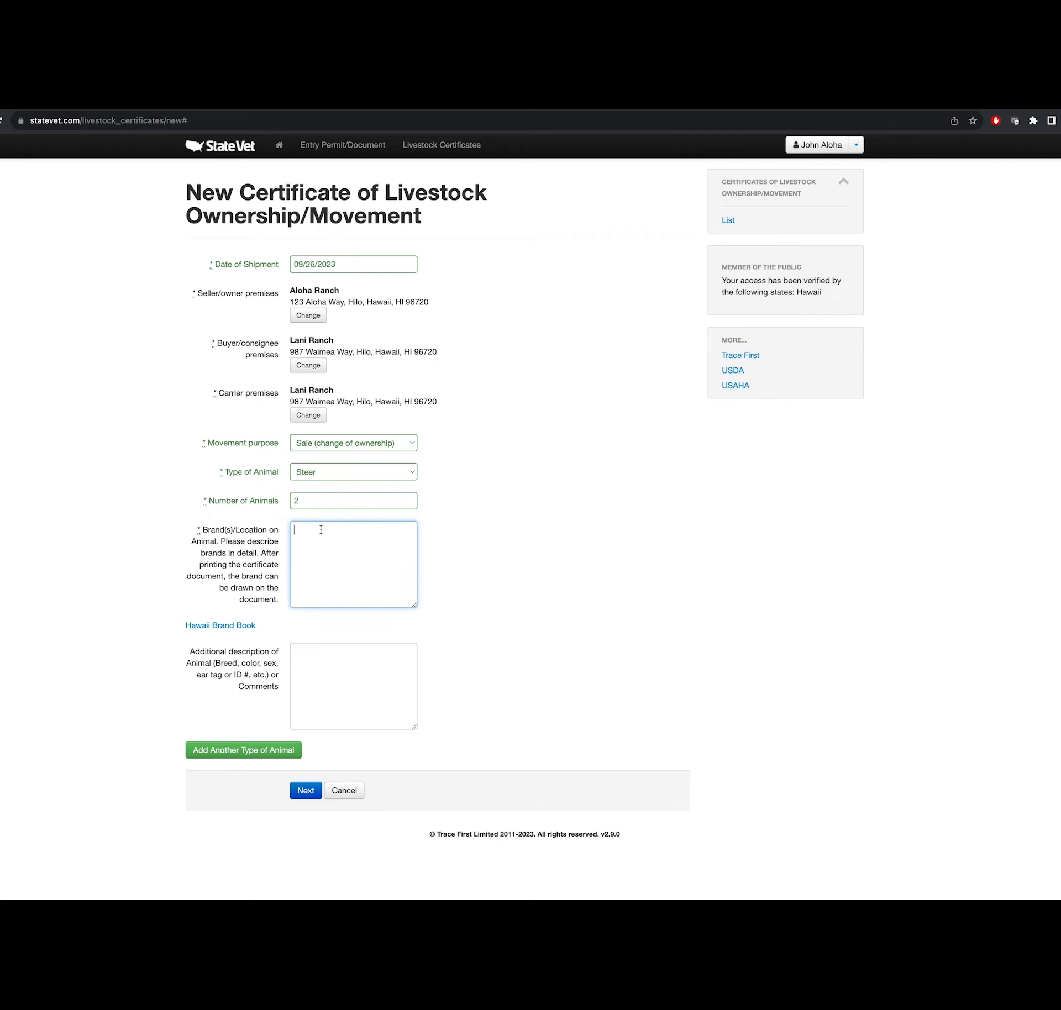
text(Rt Hip #)
text(1234, brangus 8 month steers)
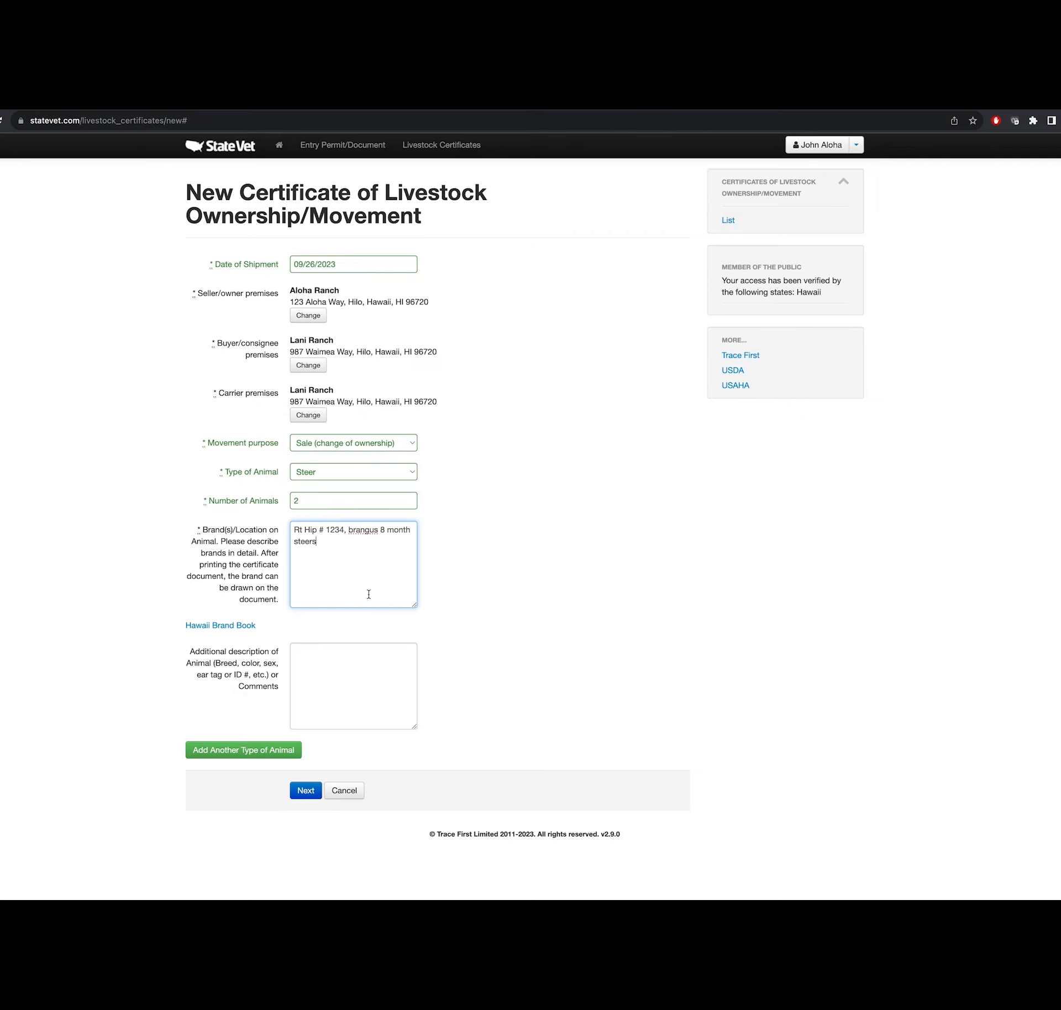
- Open the Hawaii Brand Book PDF, close the dark mode notice, and scroll to the owner index
click(220, 630)
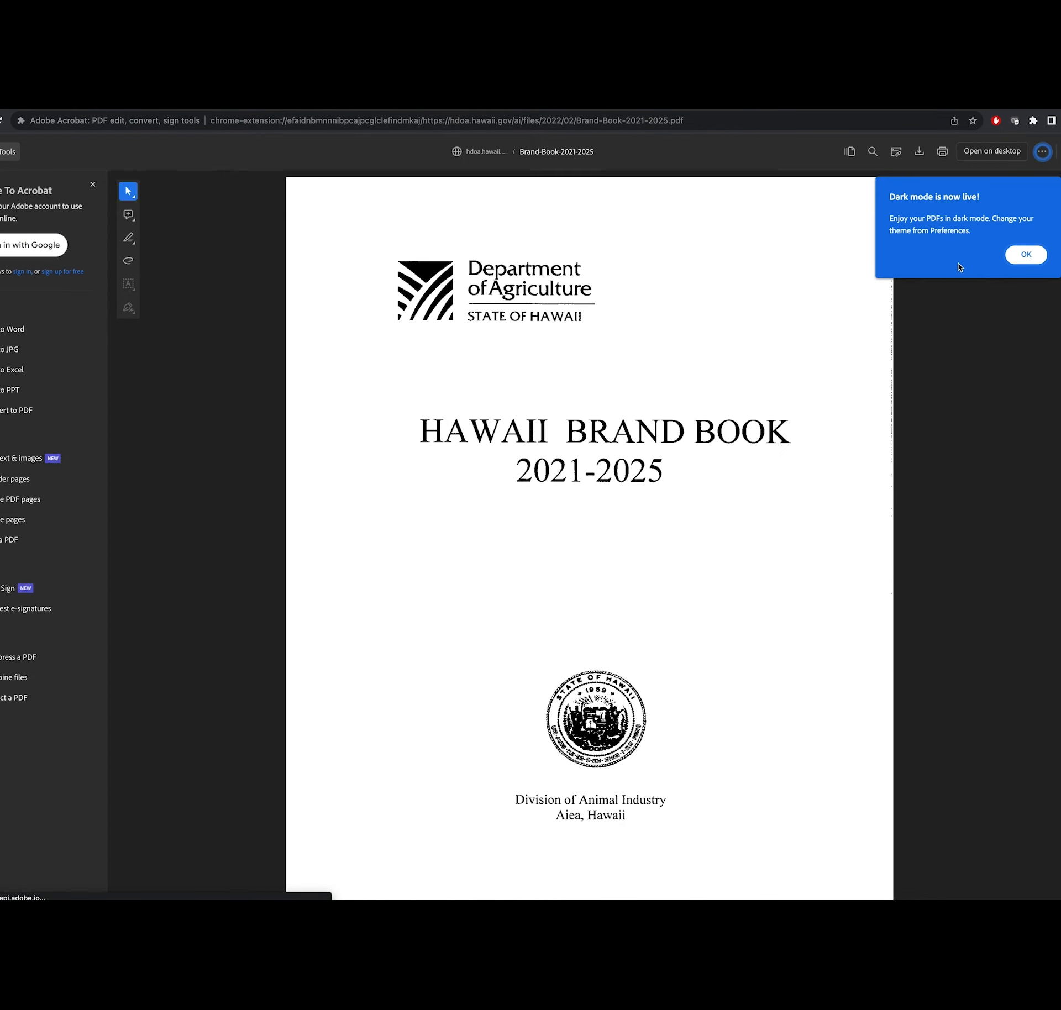
click(1024, 255)
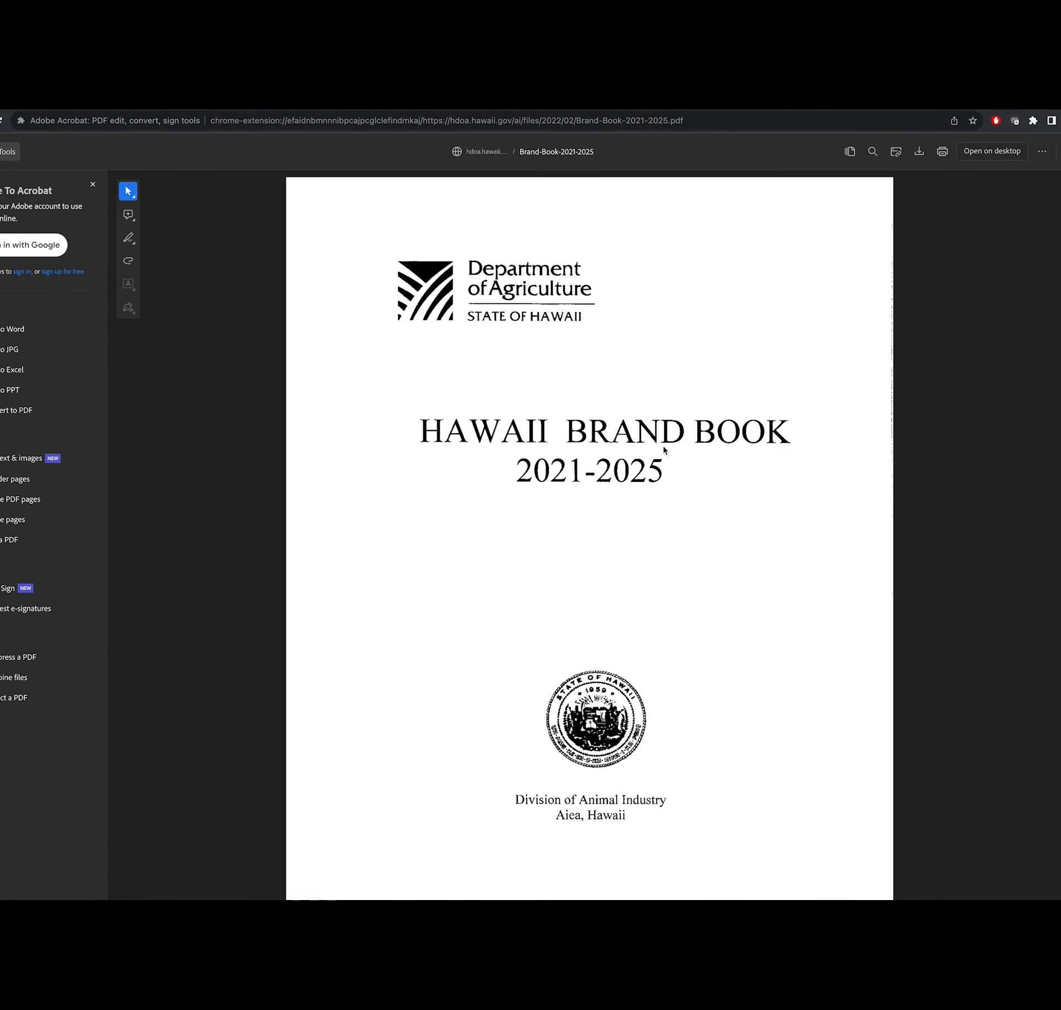
scroll(669, 442, down, 5)
scroll(664, 450, down, 20)
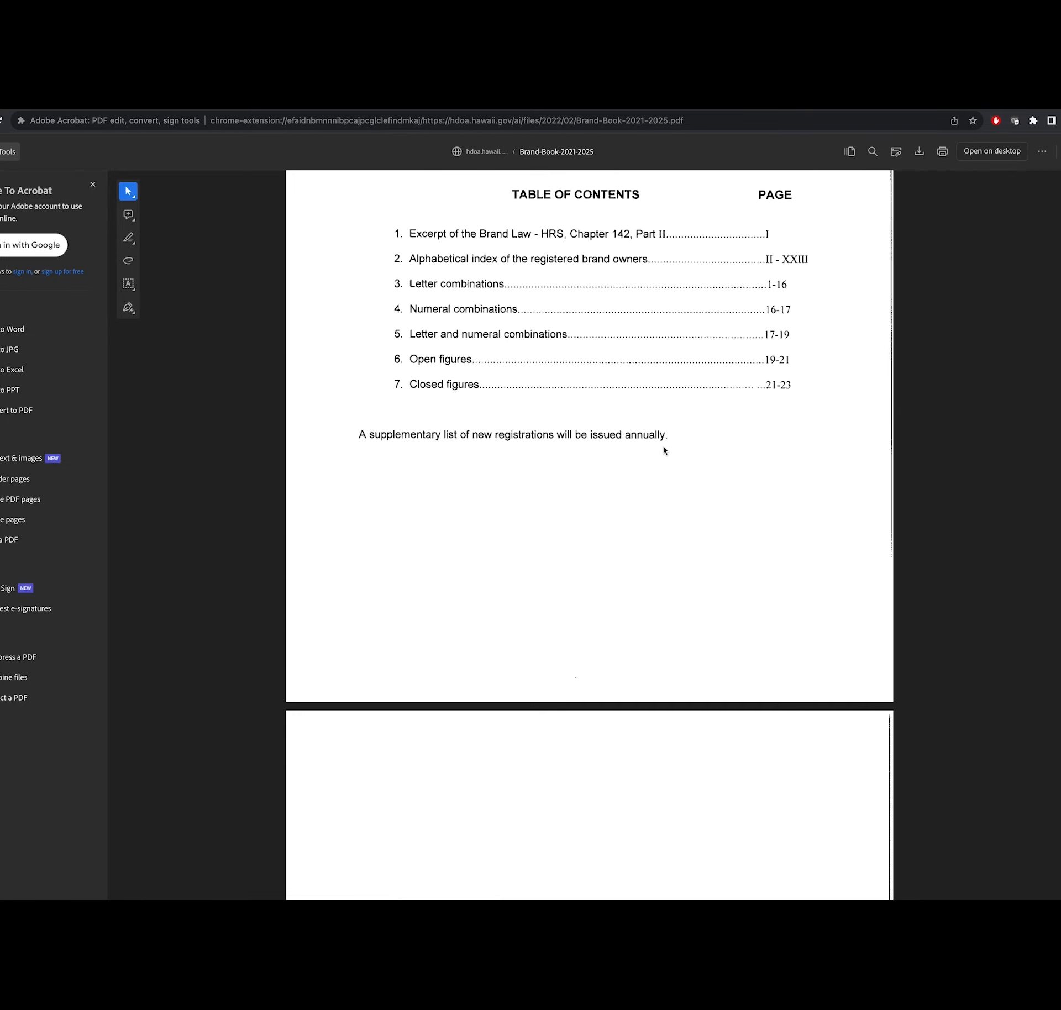
scroll(664, 451, down, 20)
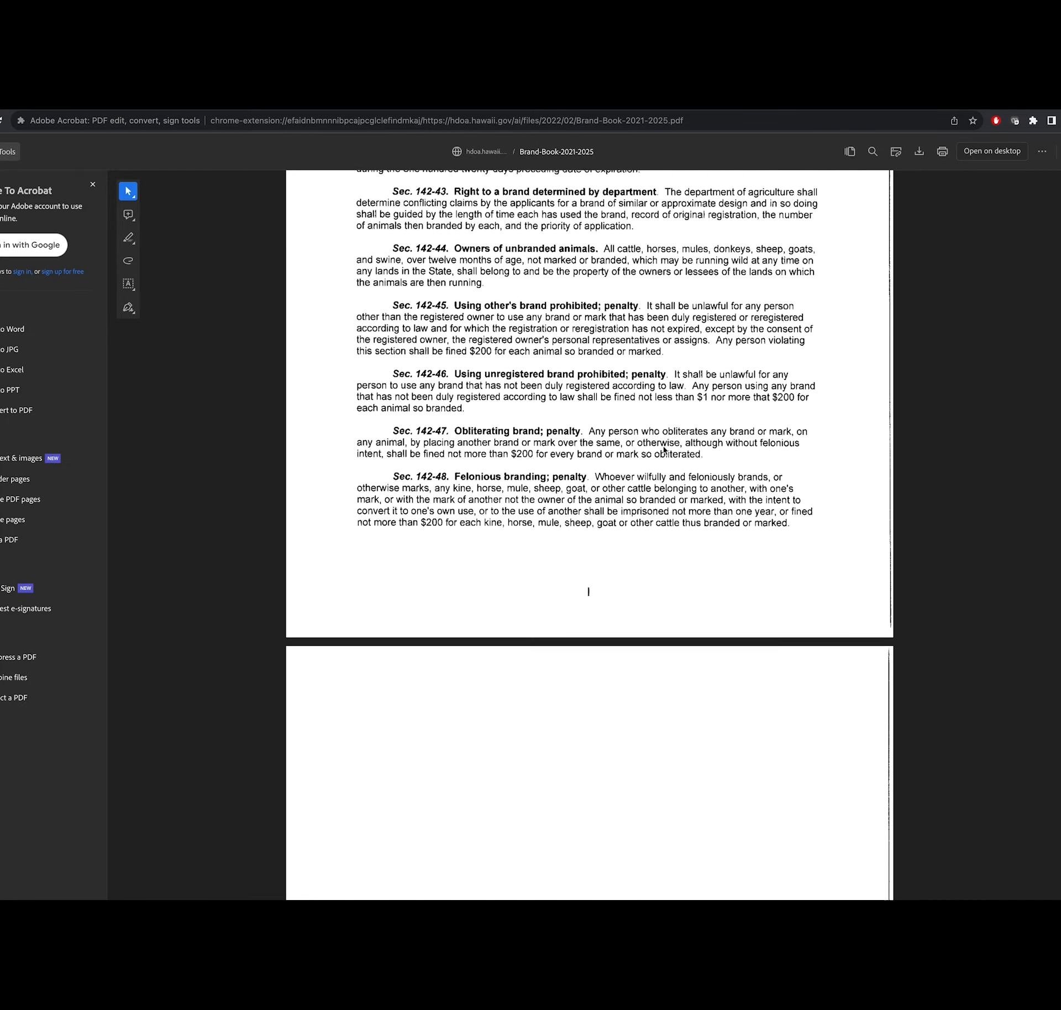
scroll(664, 450, down, 4)
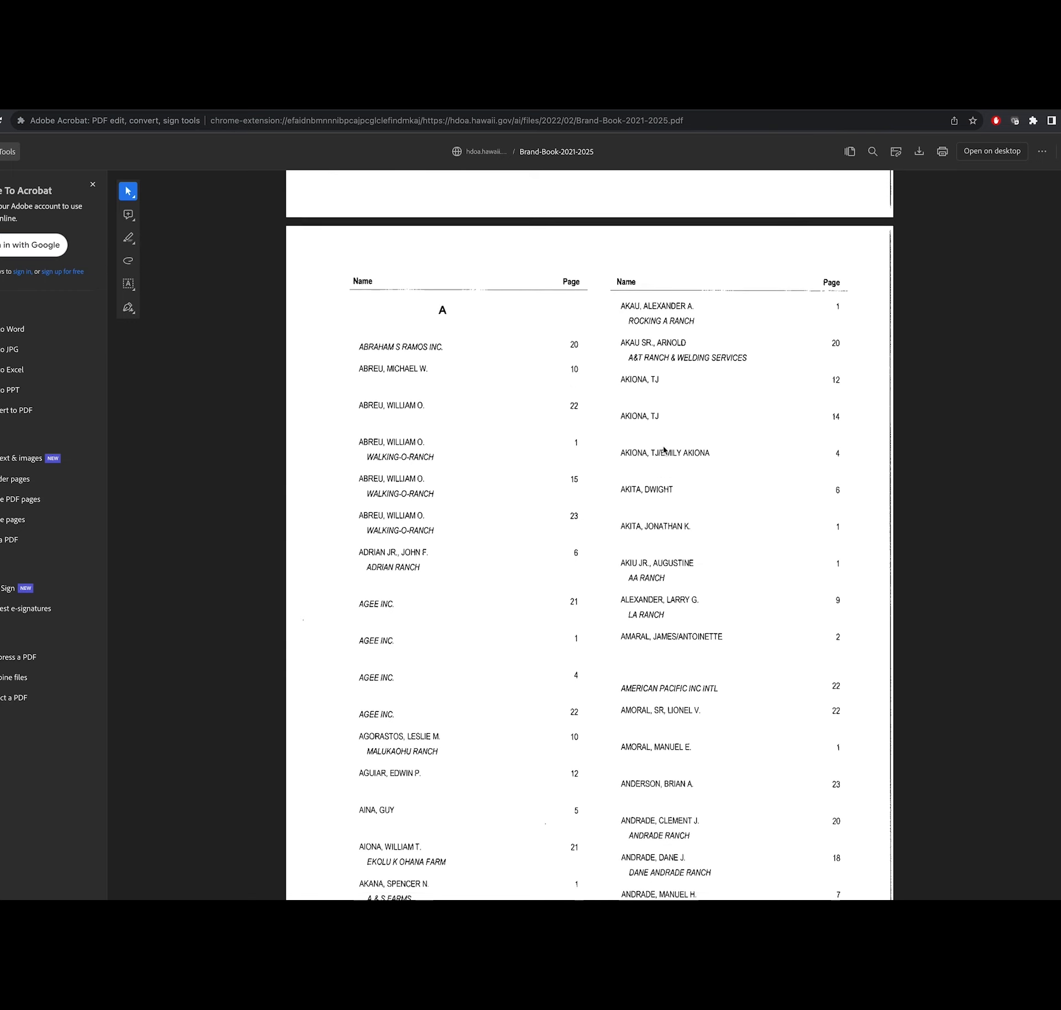
scroll(664, 450, up, 3)
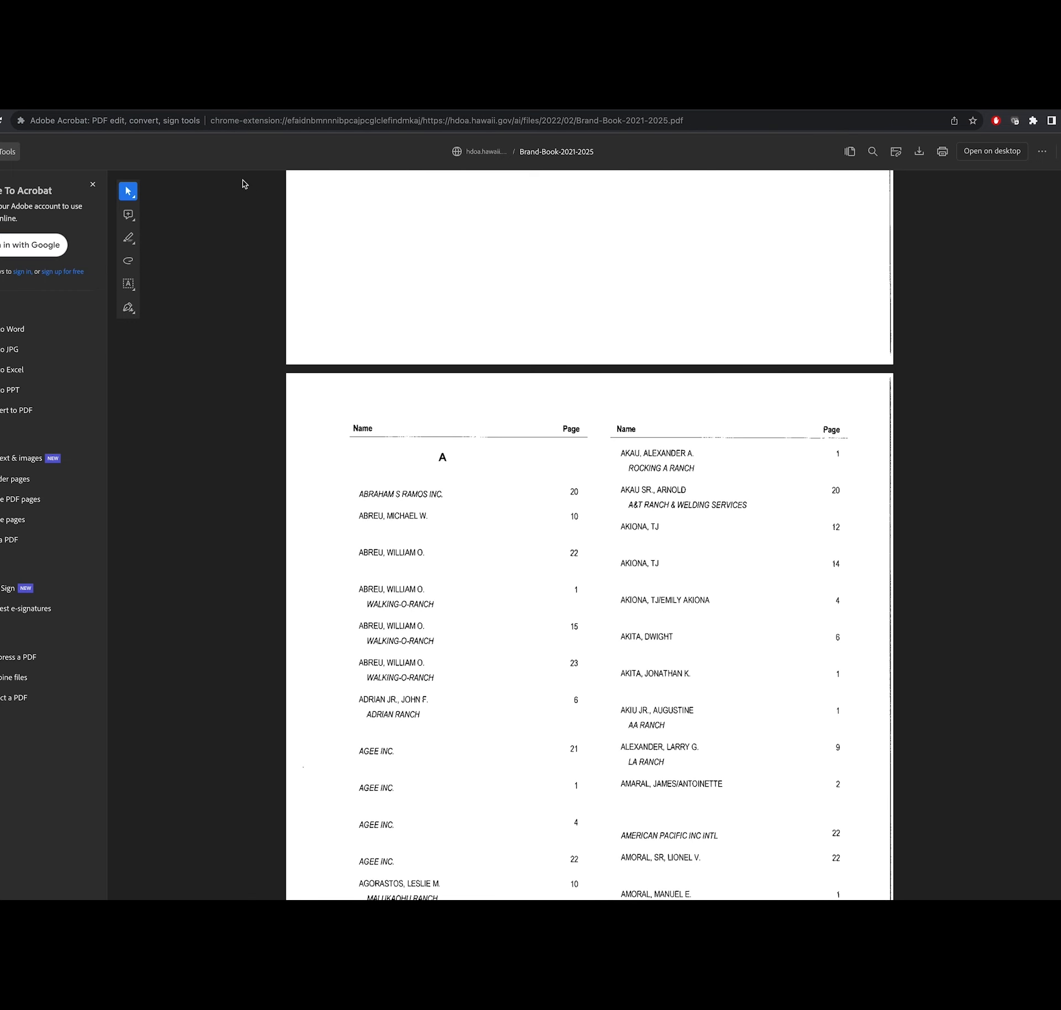
- Describe the steers as '2 black steers, Brangus' and add a blank second animal entry
click(265, 110)
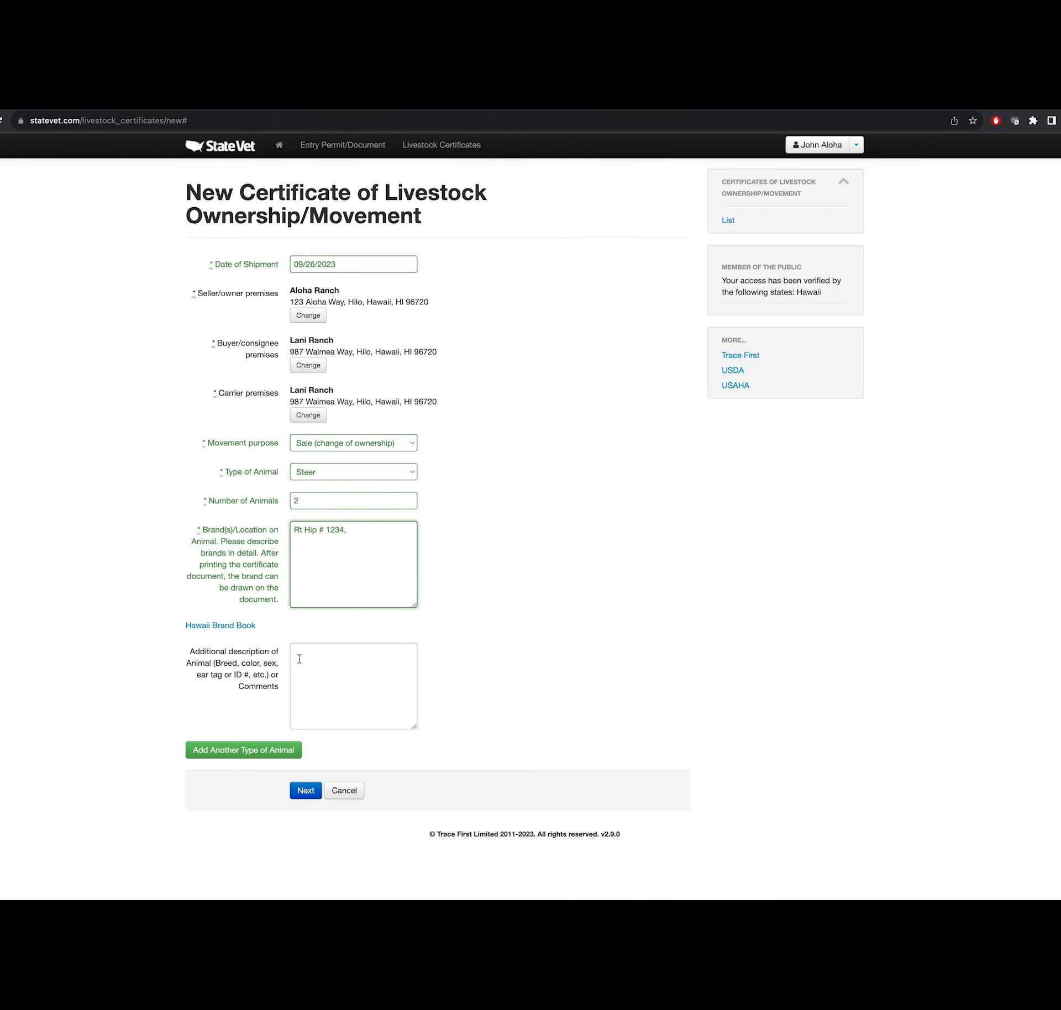
click(304, 657)
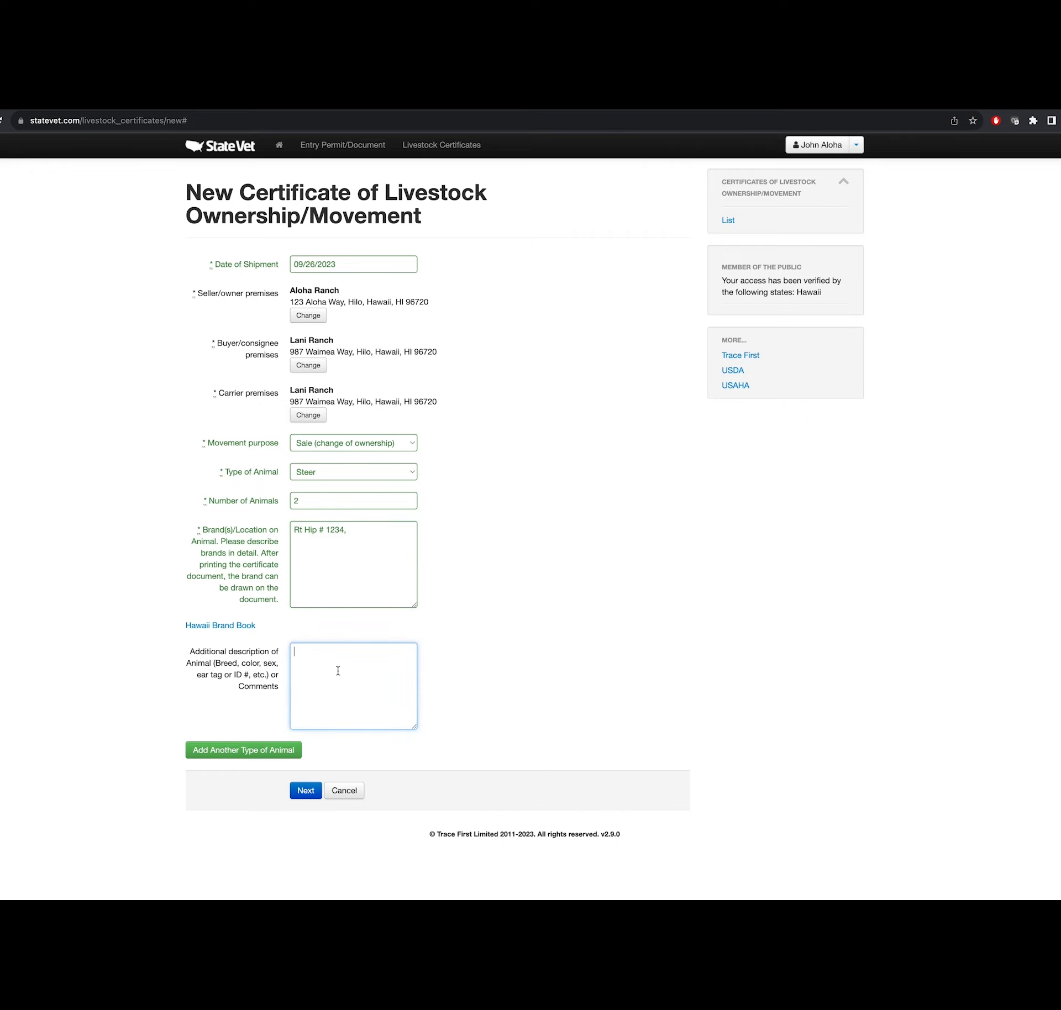
text(2 black steers, Brangus)
click(217, 750)
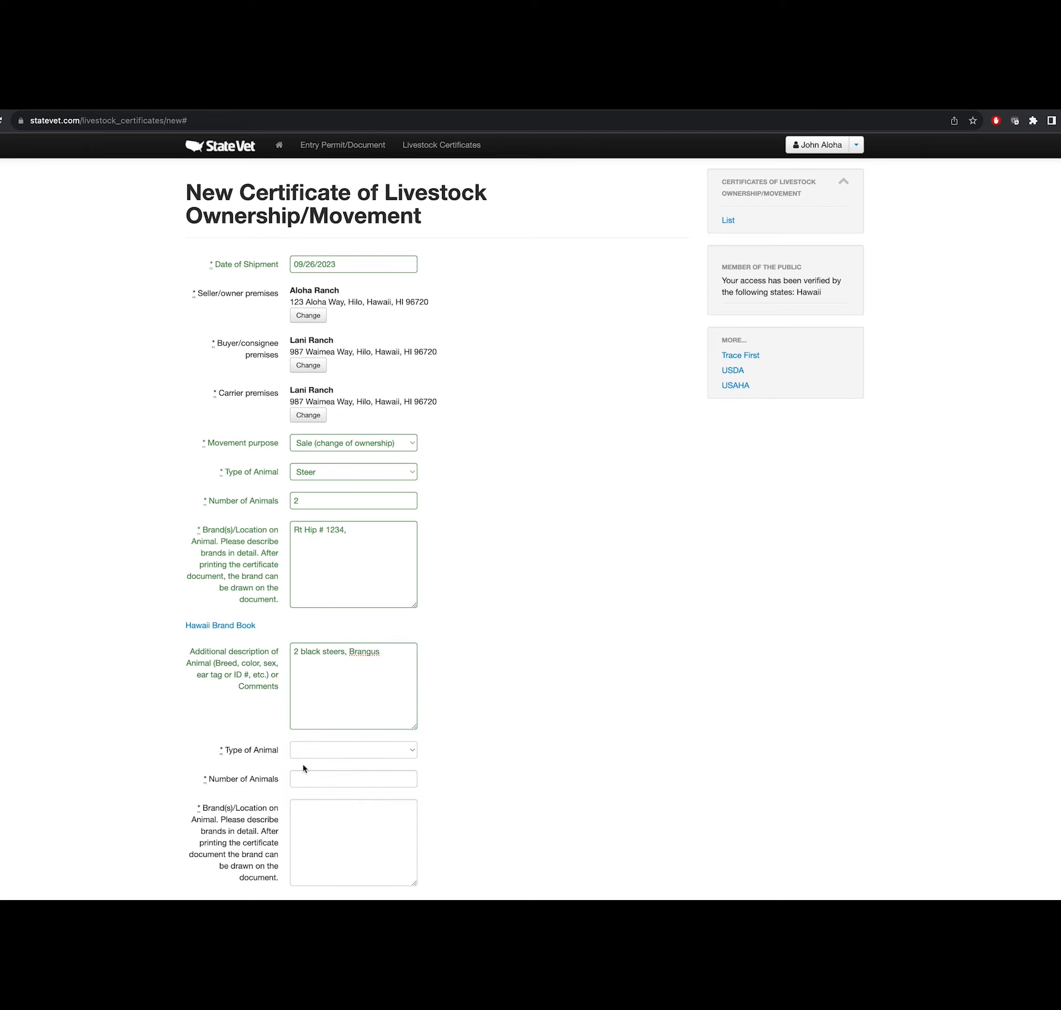
- Make the second entry 1 Cow branded 'Rt Hip # 1234, Rt shoulder # 345'
click(315, 752)
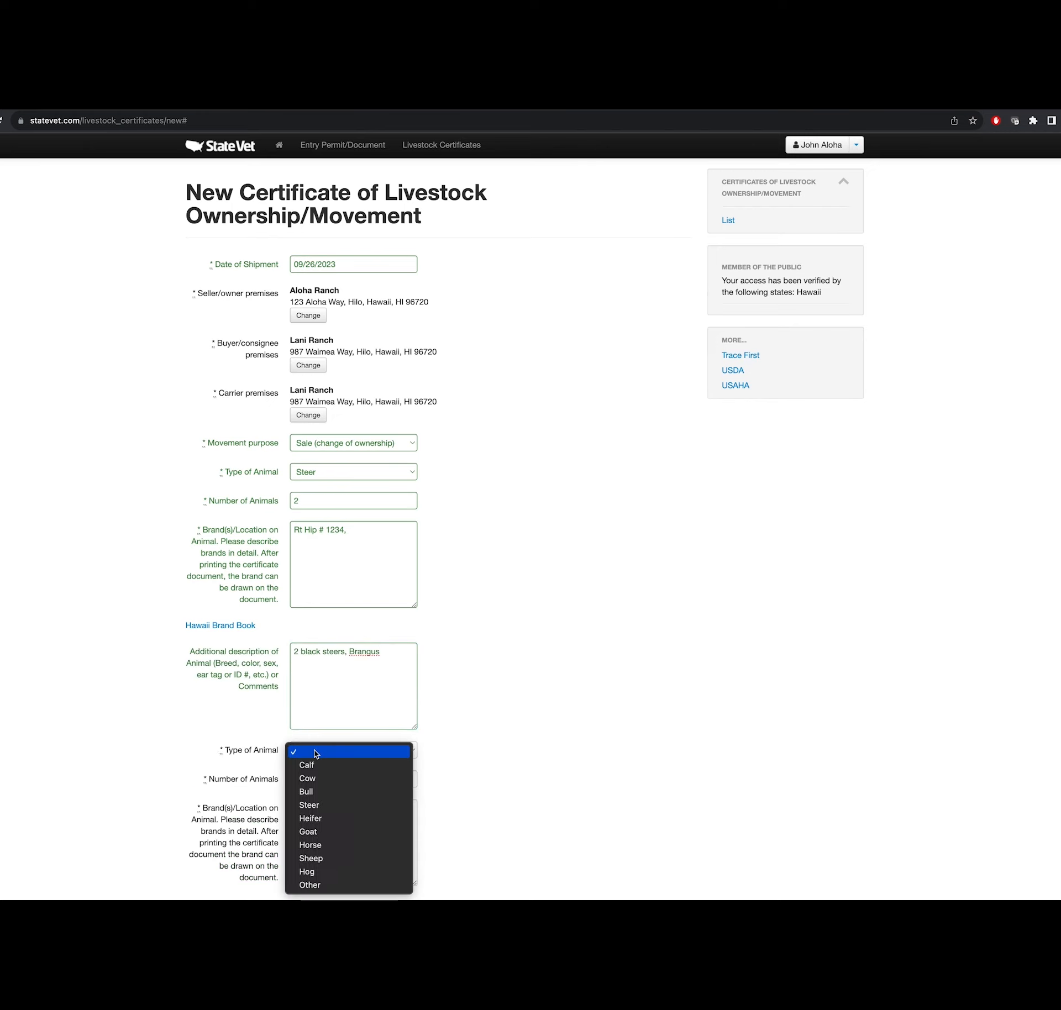
click(315, 778)
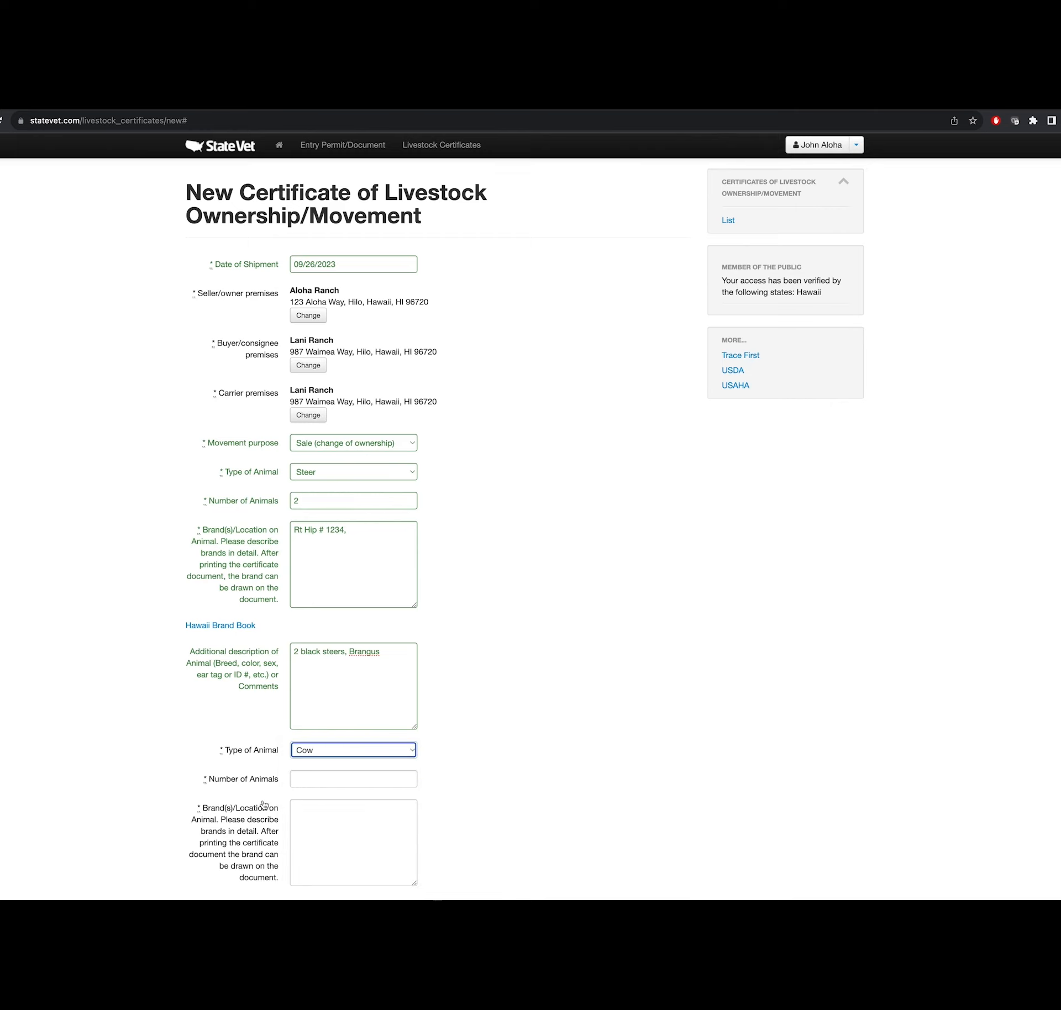
click(409, 777)
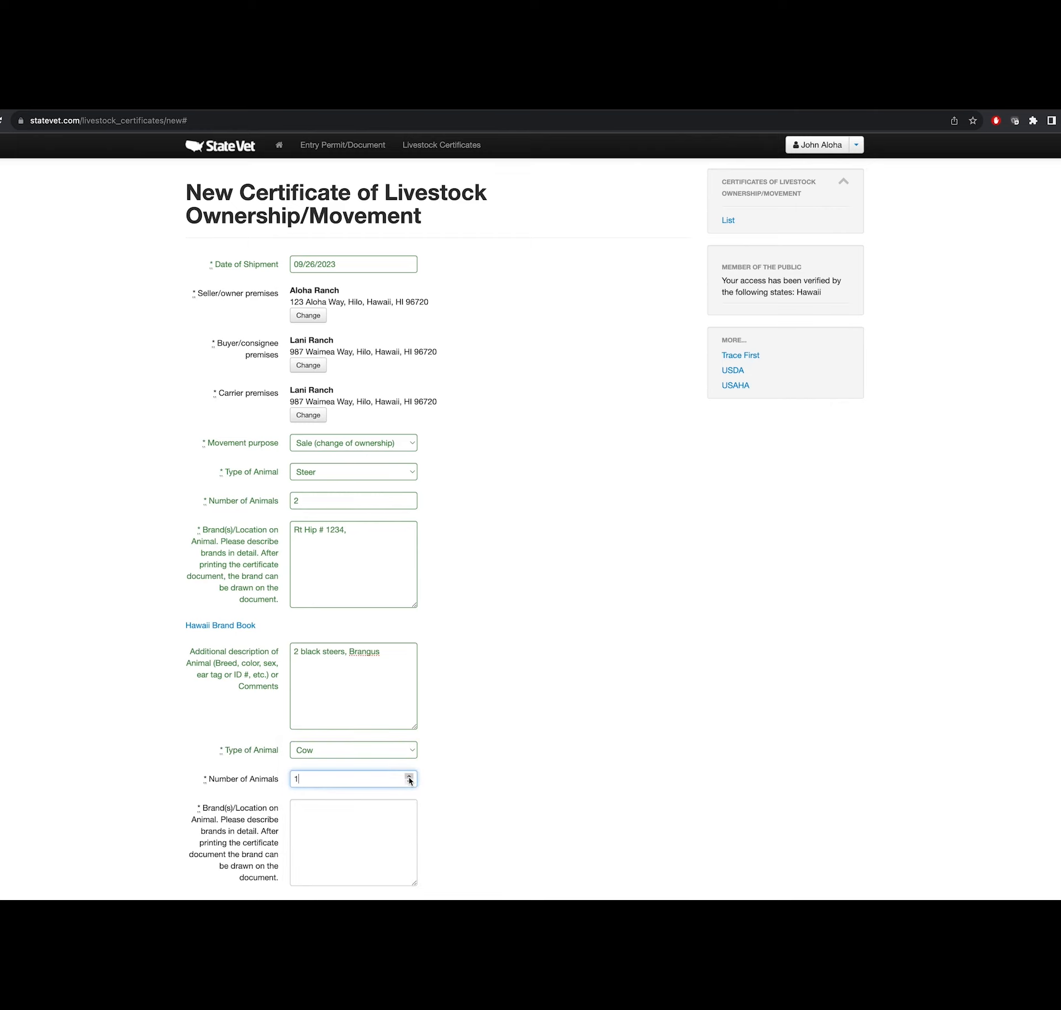
click(341, 809)
text(Rt Hip)
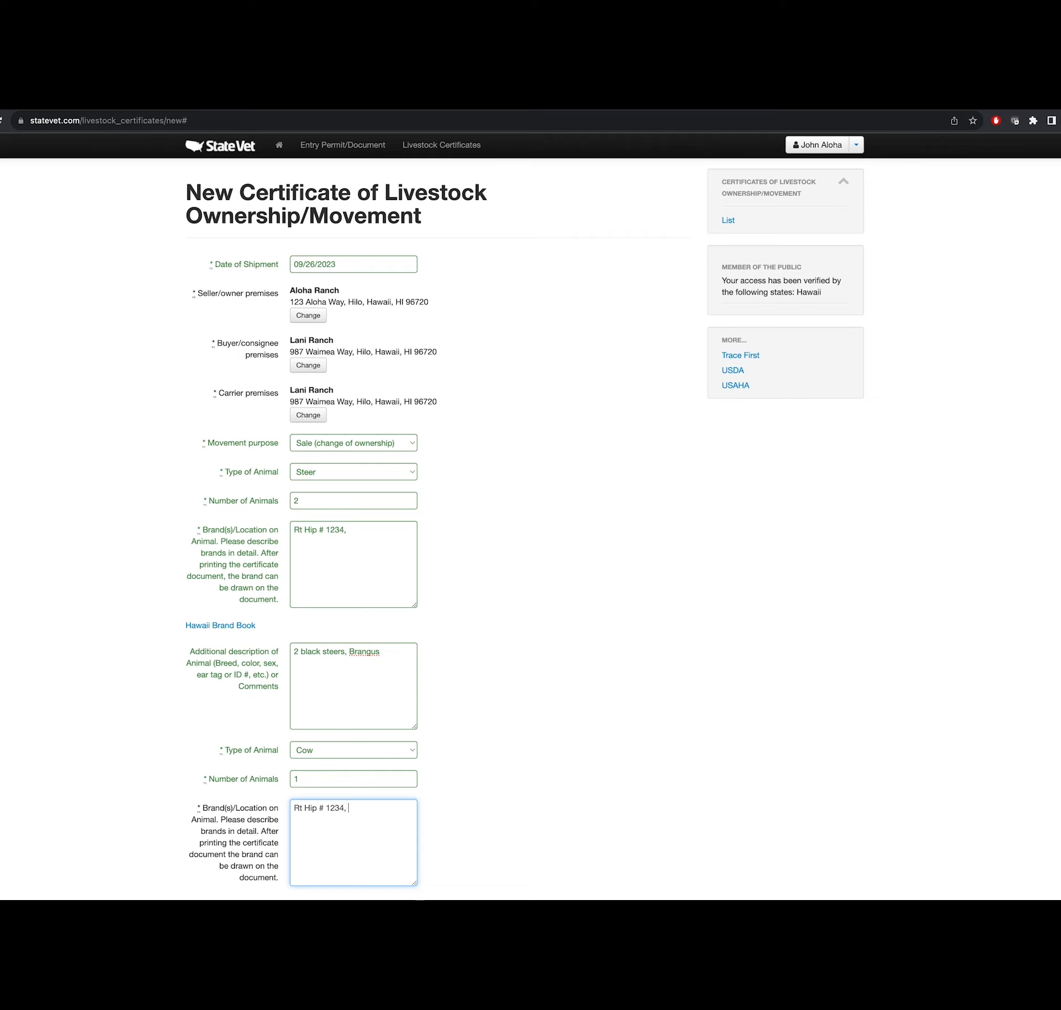
text(# 1234, Rt shoulder # 345)
- Give the cow the additional description '1 4 yr cow, brown'
scroll(366, 841, down, 5)
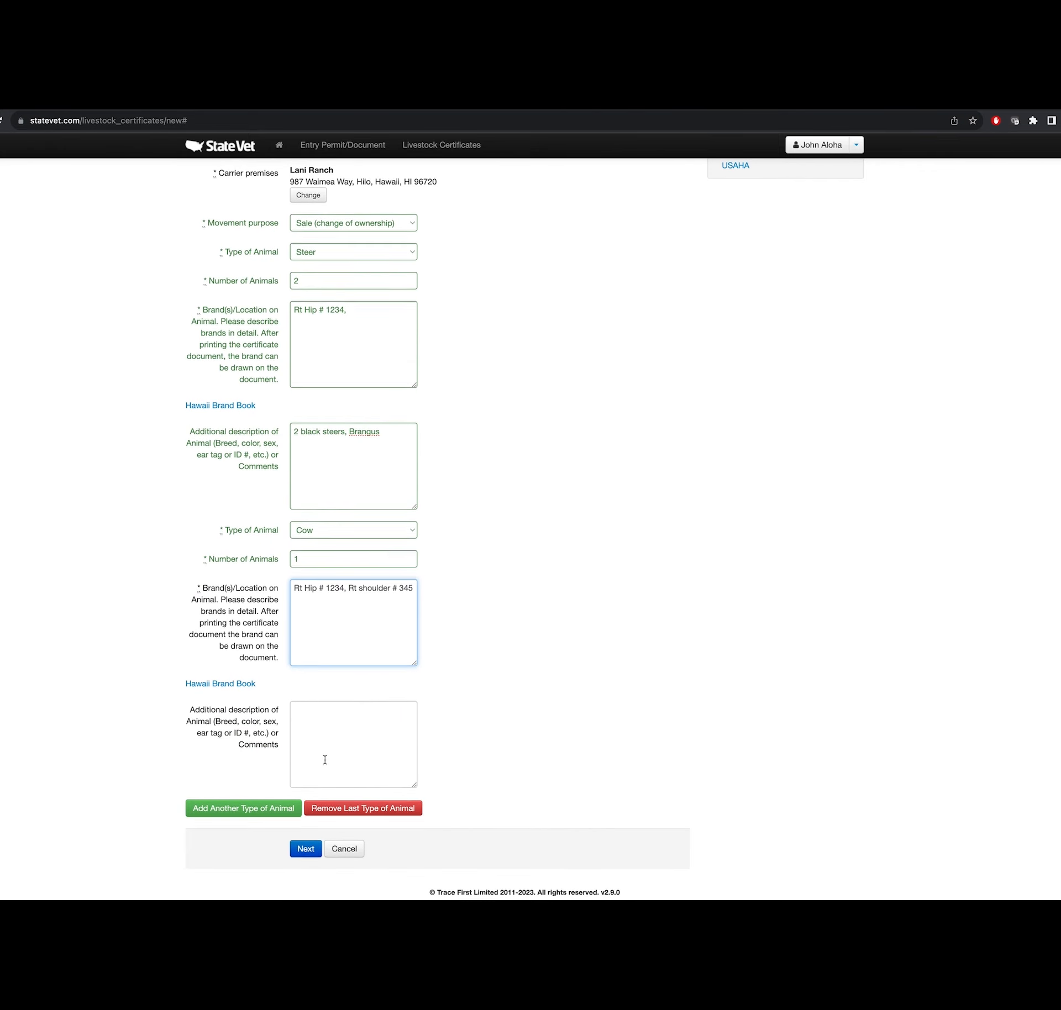
click(320, 712)
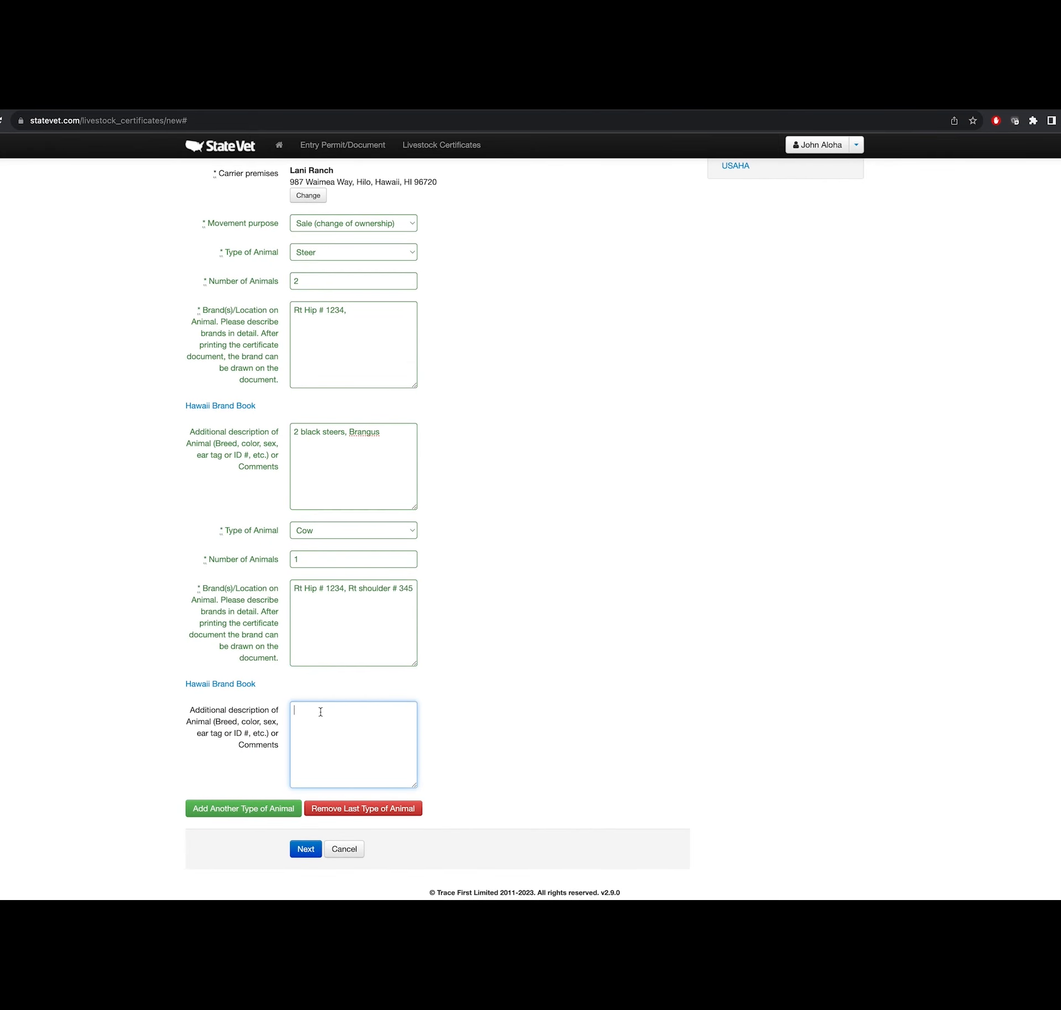
text(1)
text(4 yr cow, brown)
- Submit the completed steer and cow form, then finalize the resulting livestock certificate
click(305, 851)
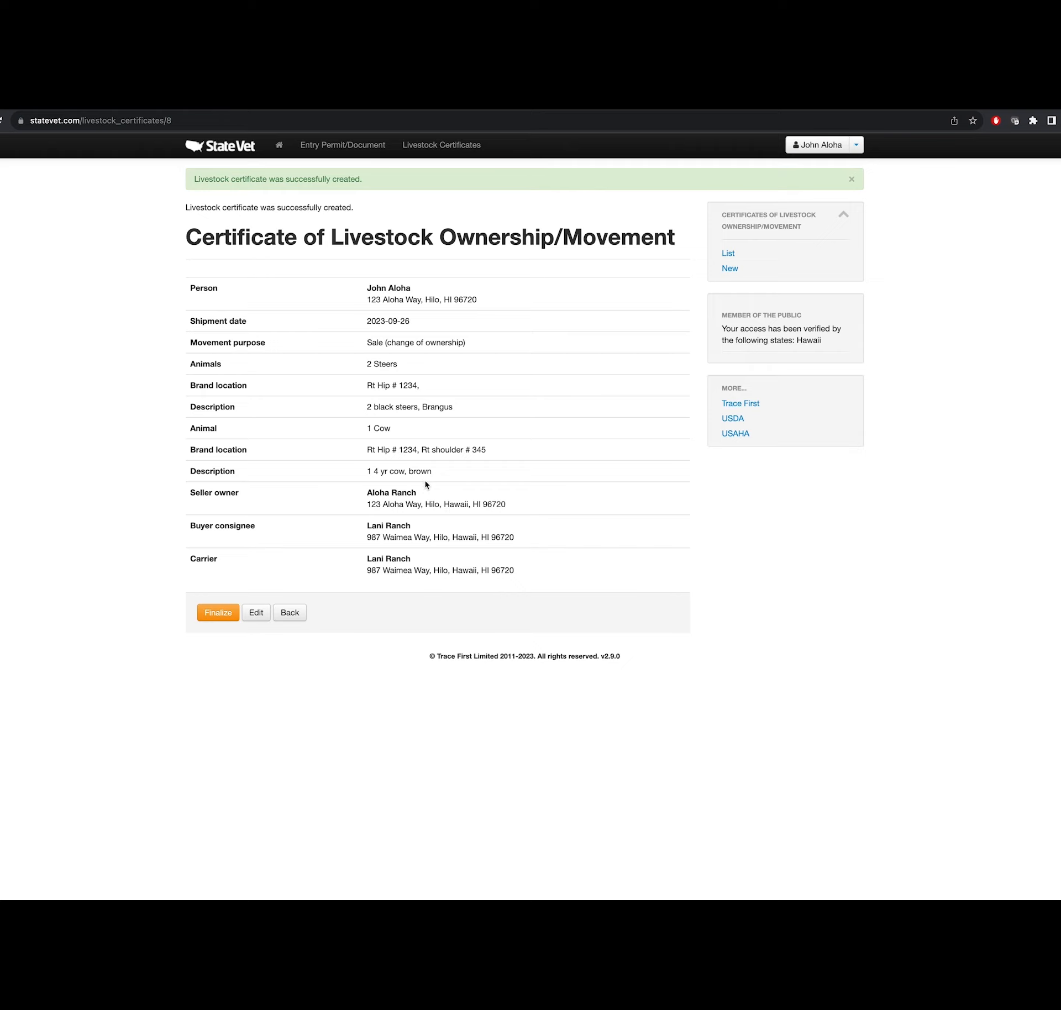
click(222, 615)
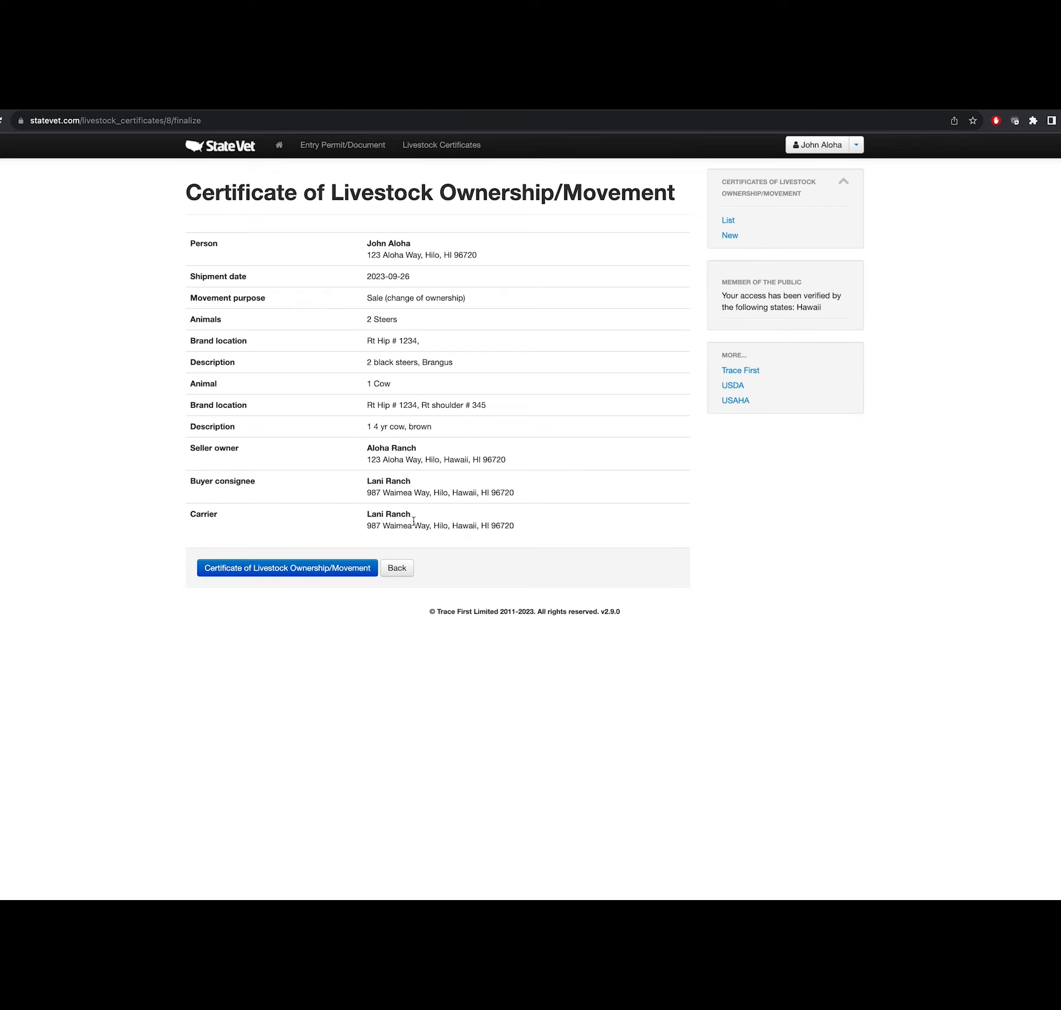
- Download the Certificate of Livestock Ownership/Movement as 230925-HI-YXCJD.pdf
click(247, 571)
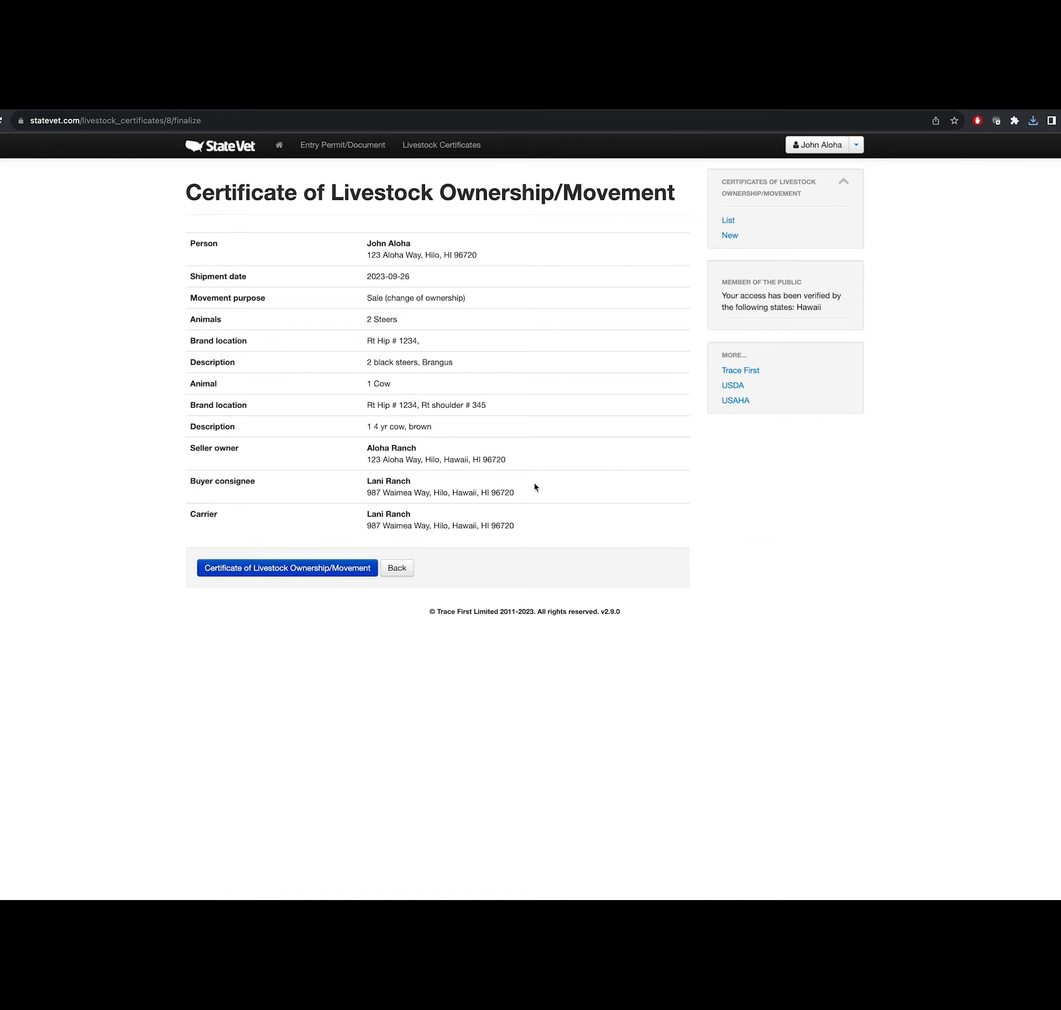
click(291, 570)
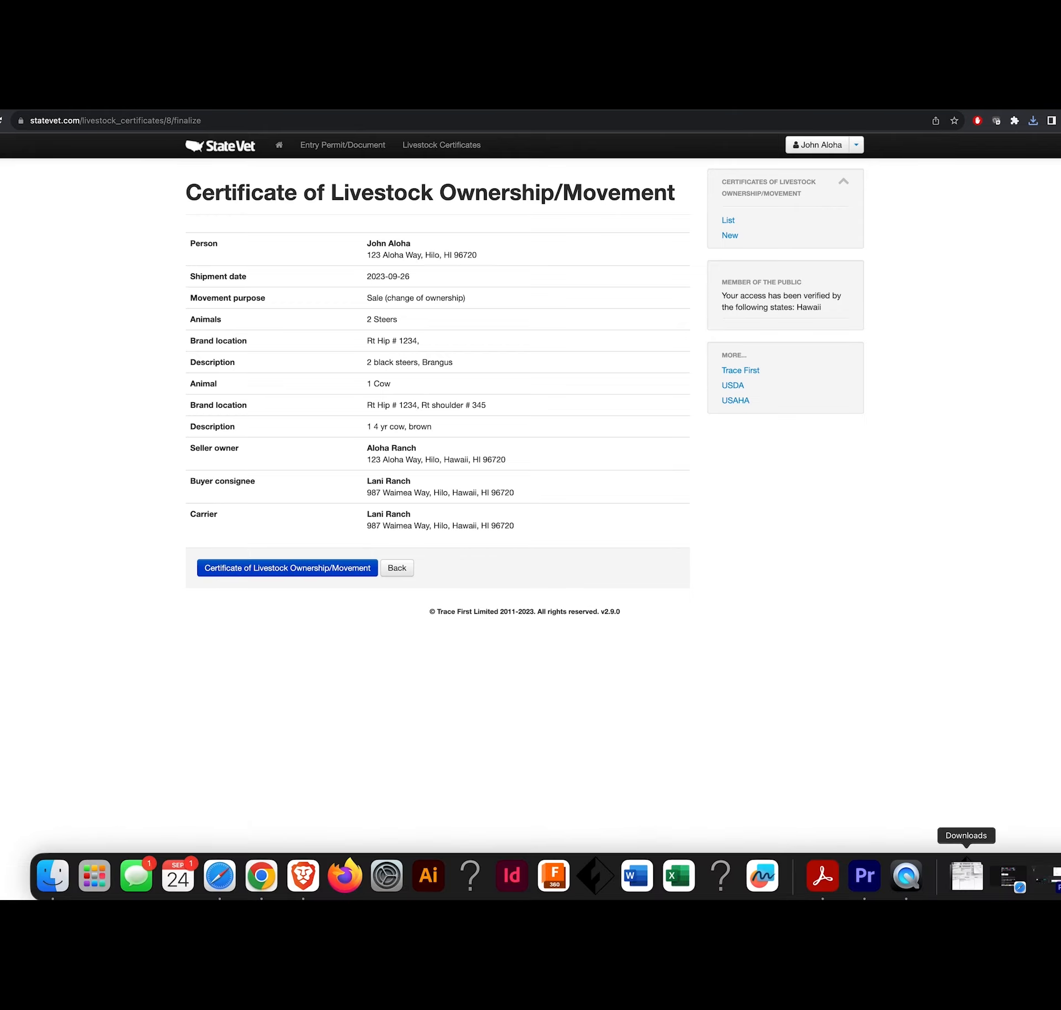
- Open the newest download, 230925-HI-YXCJD.pdf, from the Dock's Downloads stack in Acrobat
click(966, 875)
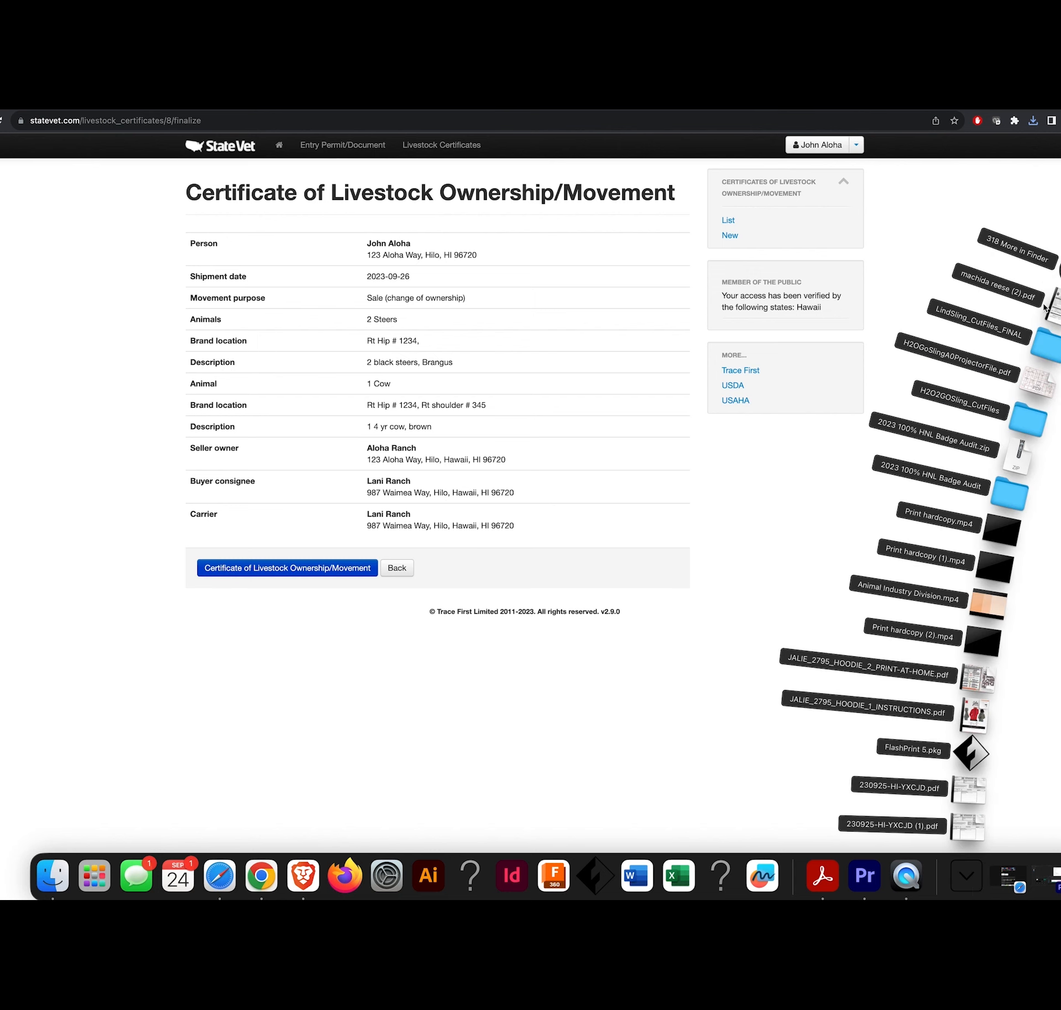
click(962, 830)
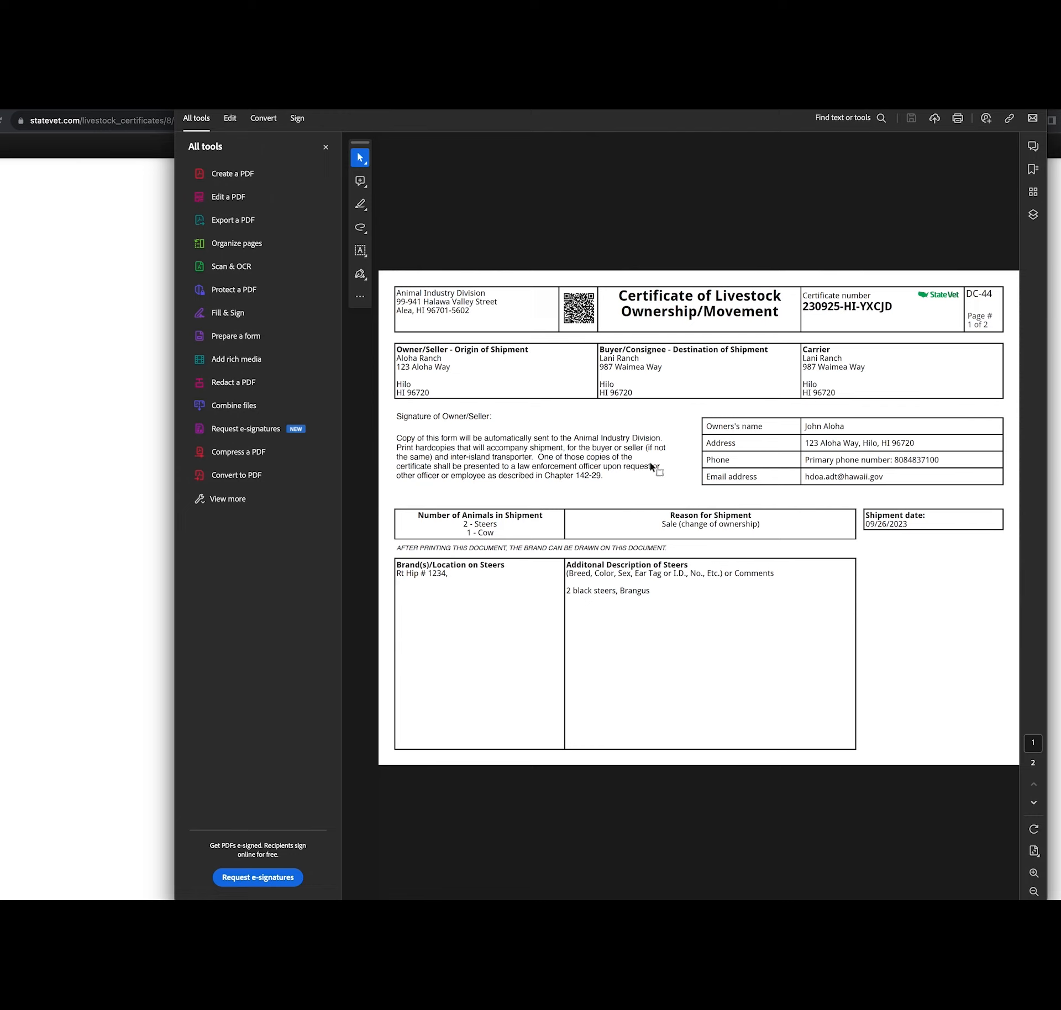
- Check the cow's brand and description on page 2, then close the PDF
scroll(651, 463, down, 3)
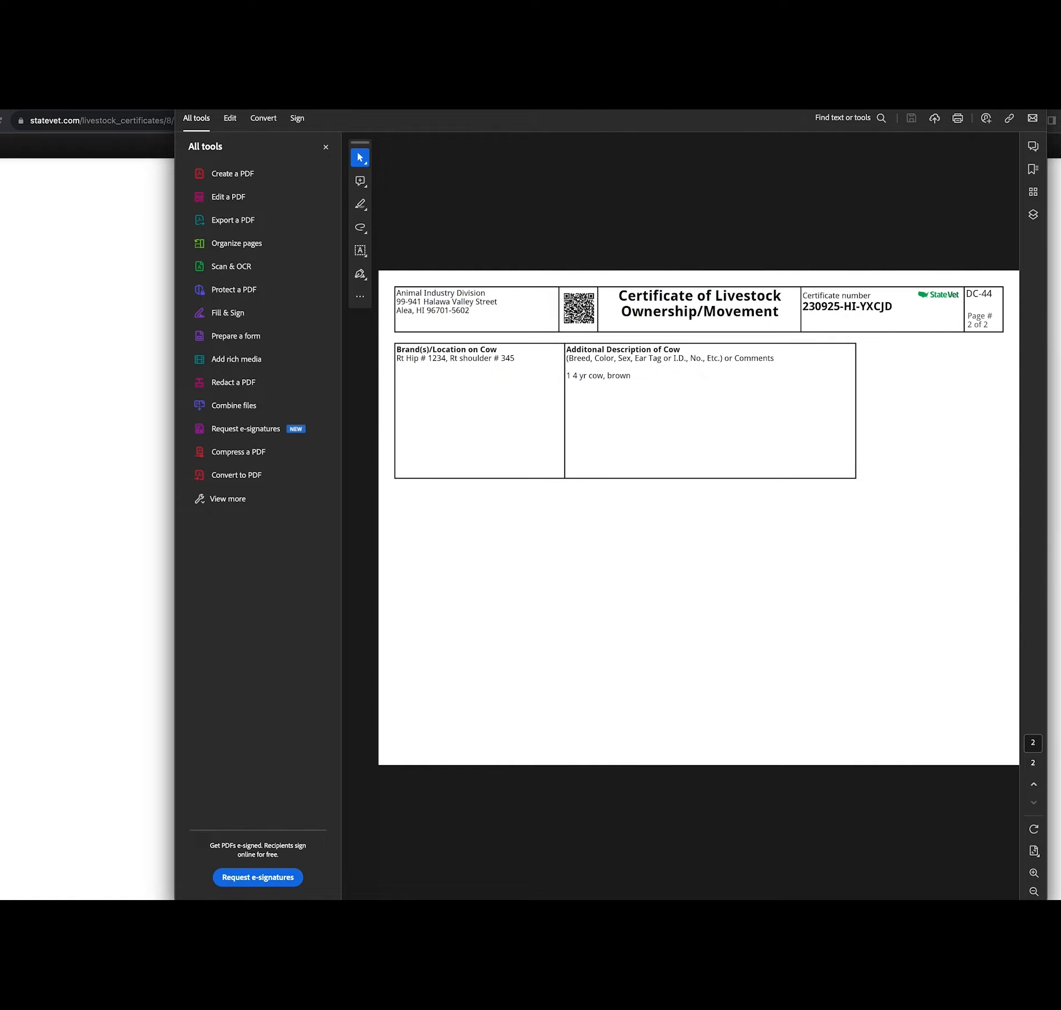
key(super+w)
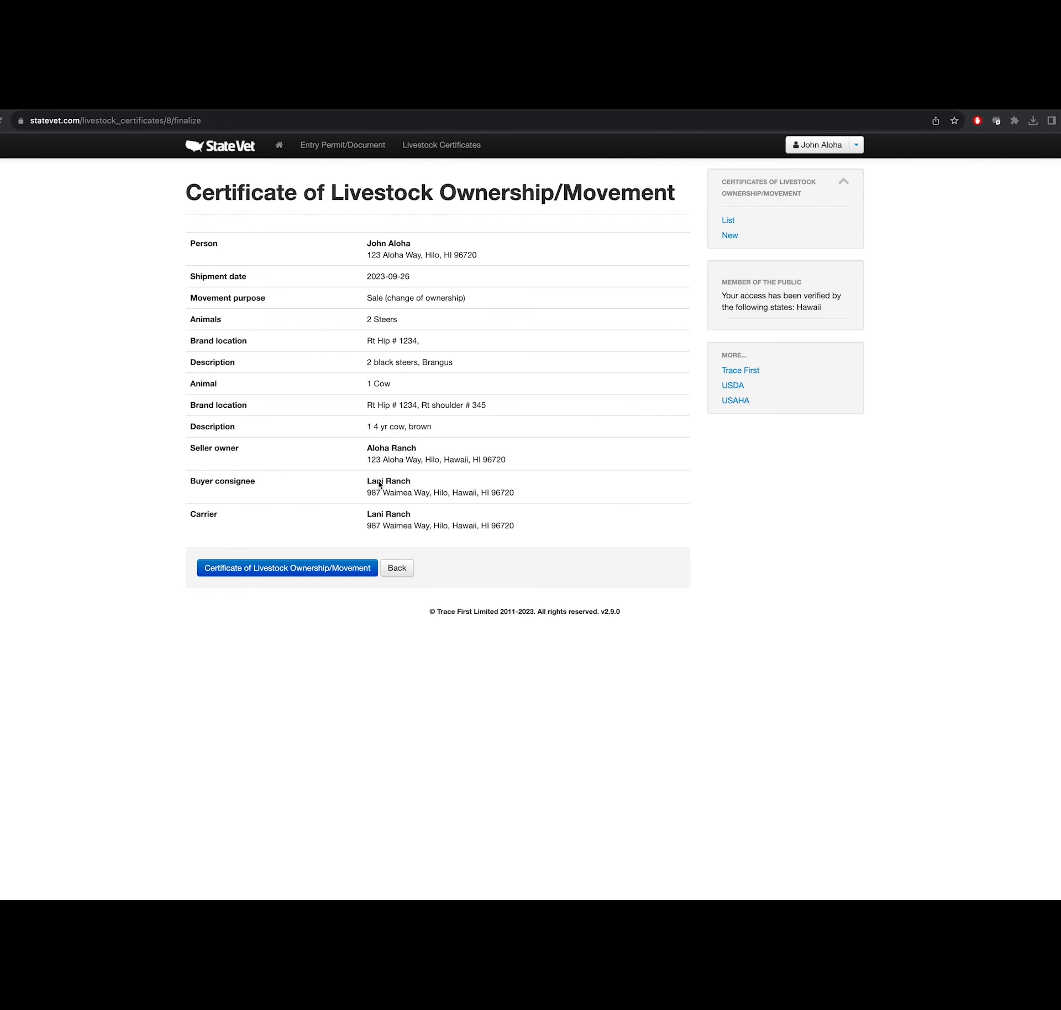